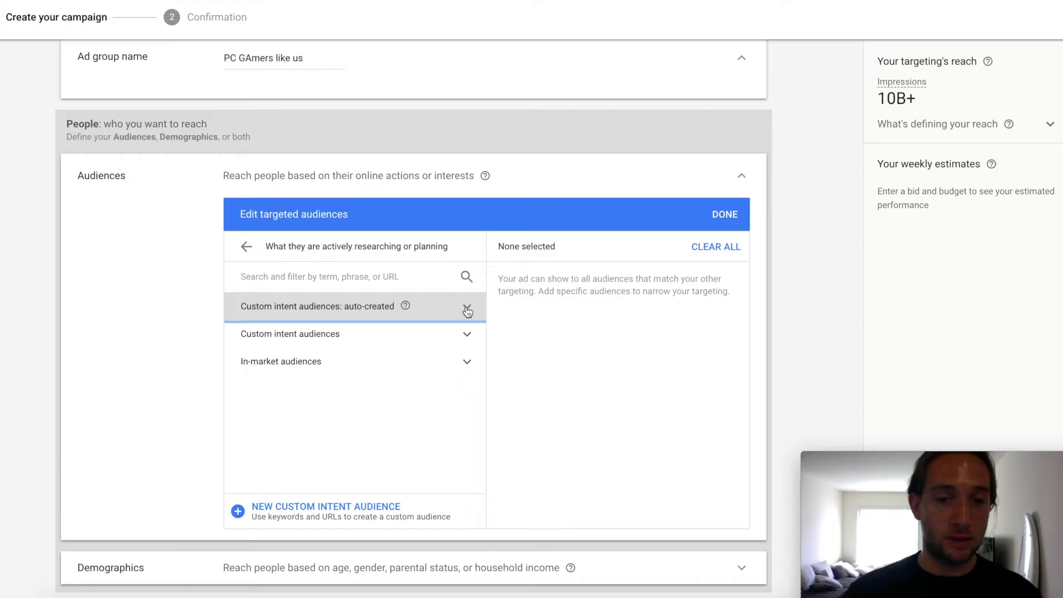
Step: Examine the previously used and new audiences among the auto-created custom intent audiences
left_click(467, 306)
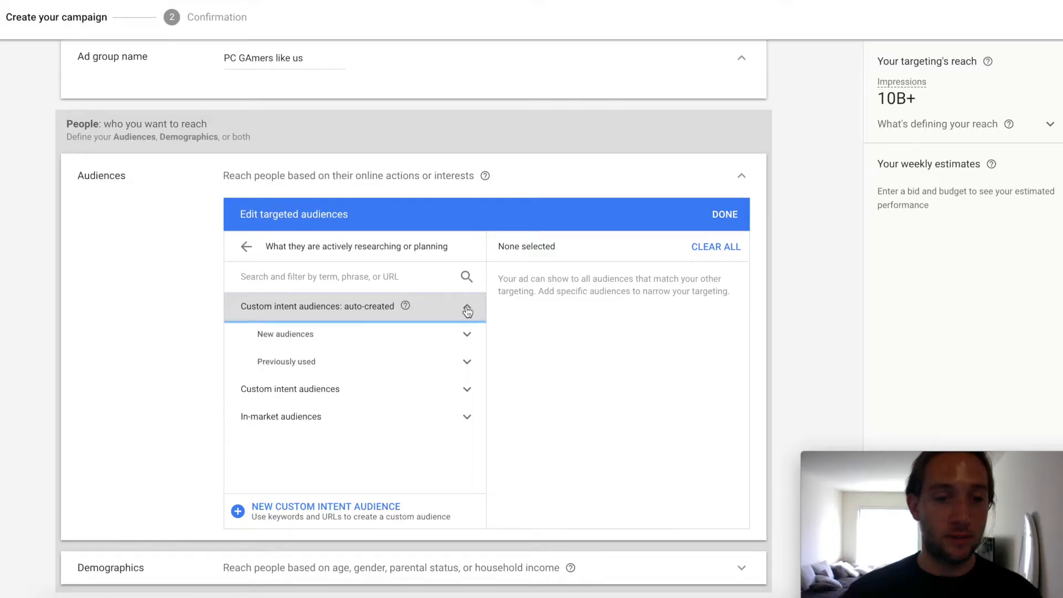
left_click(467, 363)
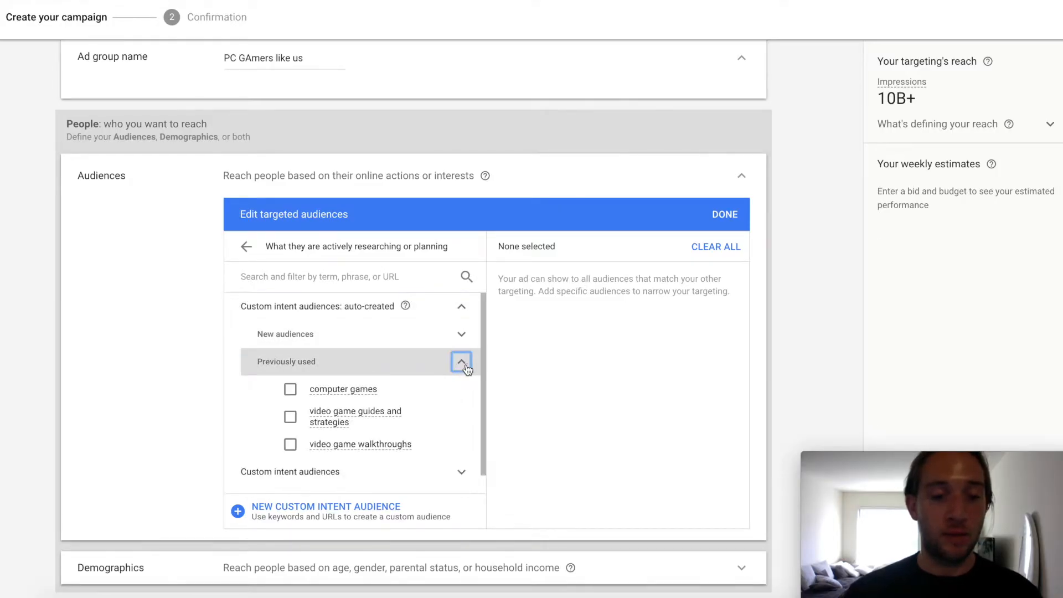
left_click(461, 363)
left_click(464, 334)
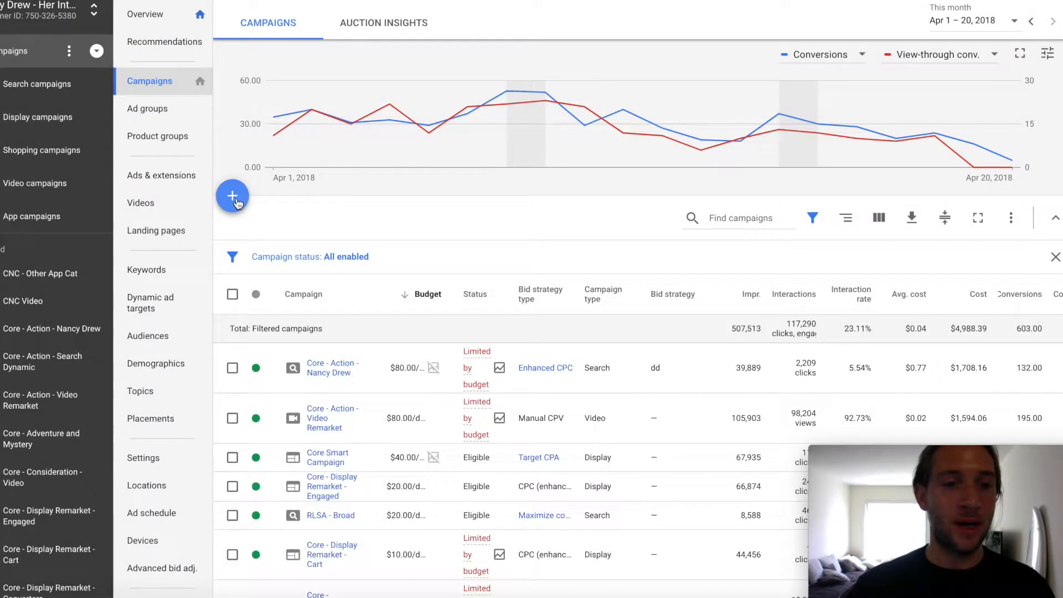
Step: Start a new Display campaign with the Sales goal and the Standard display campaign subtype, and continue to its settings
left_click(232, 195)
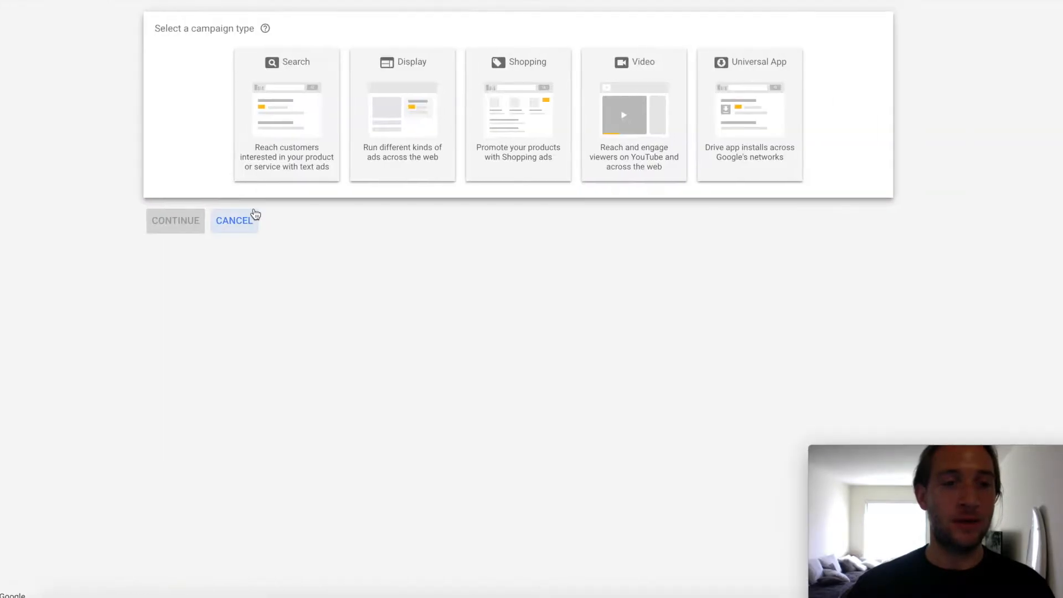
left_click(438, 134)
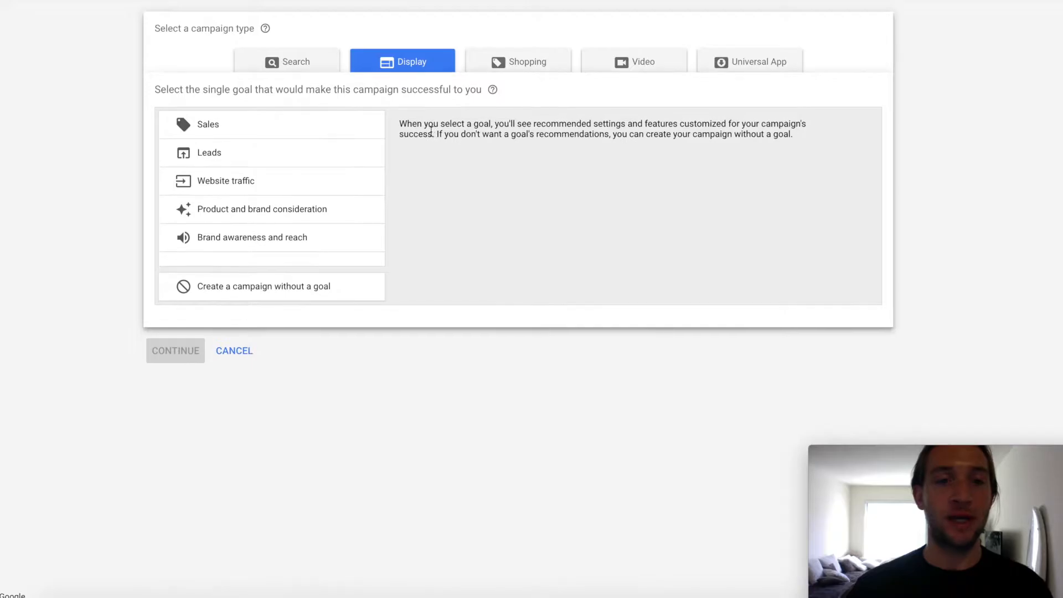
left_click(328, 140)
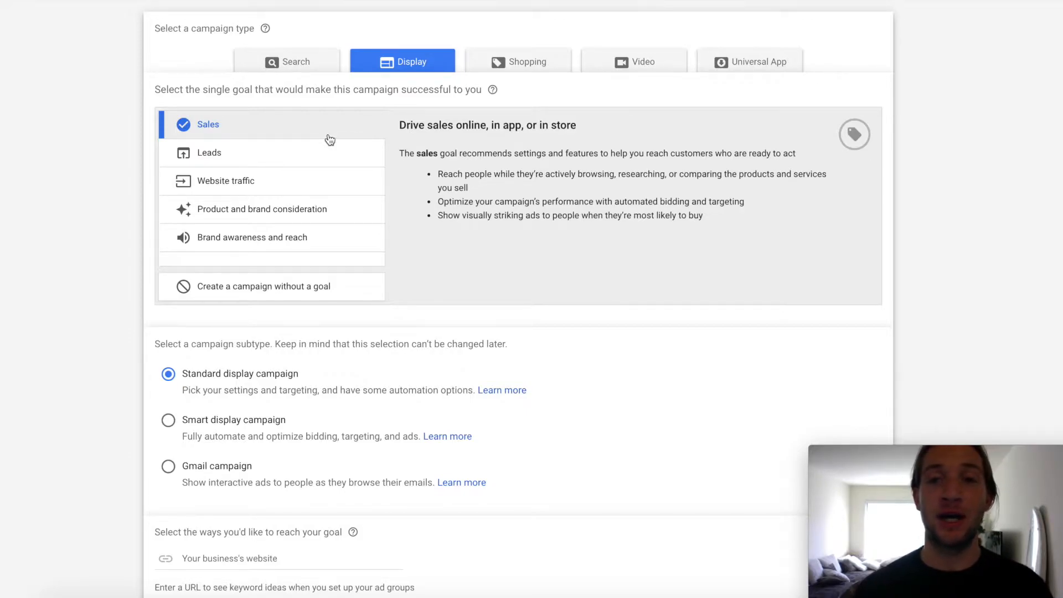
scroll(332, 360, "down", 2)
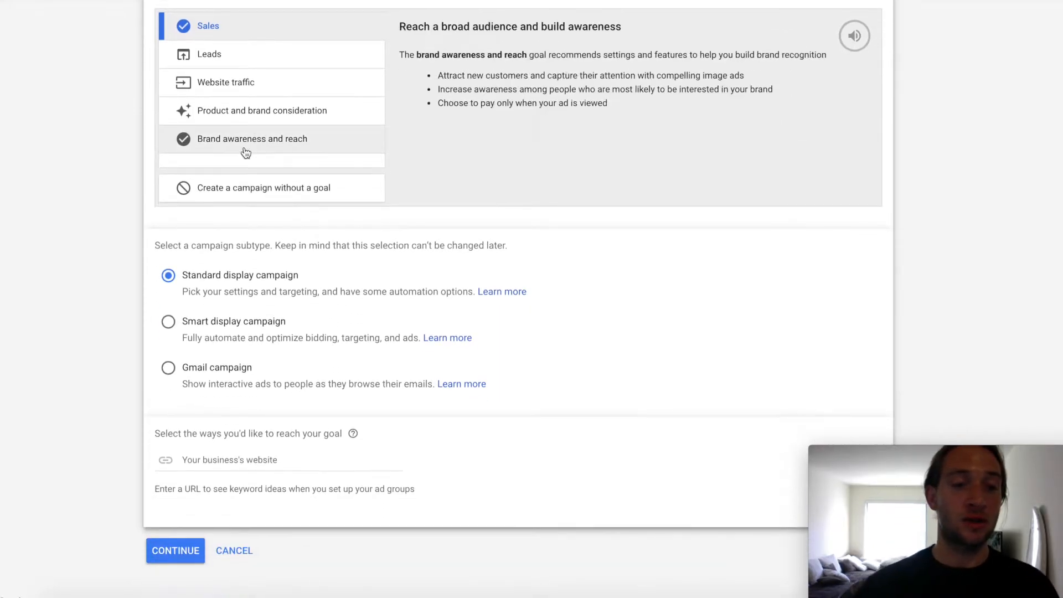
left_click(177, 557)
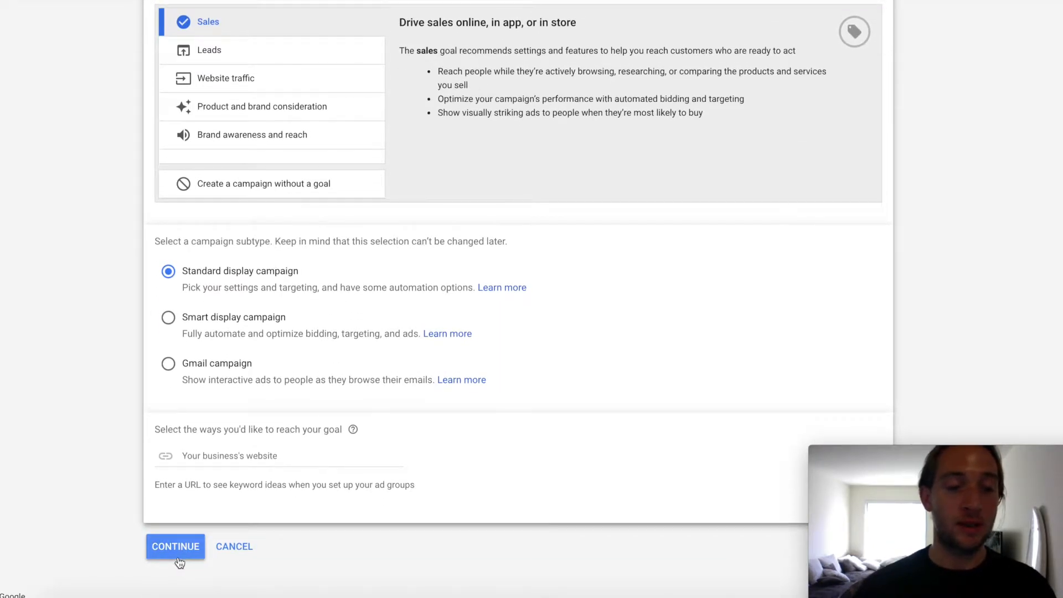
Step: Name the campaign "Video Game Hardcore Fans"
type("L")
key("BackSpace")
type("V")
key("BackSpace")
type("PC")
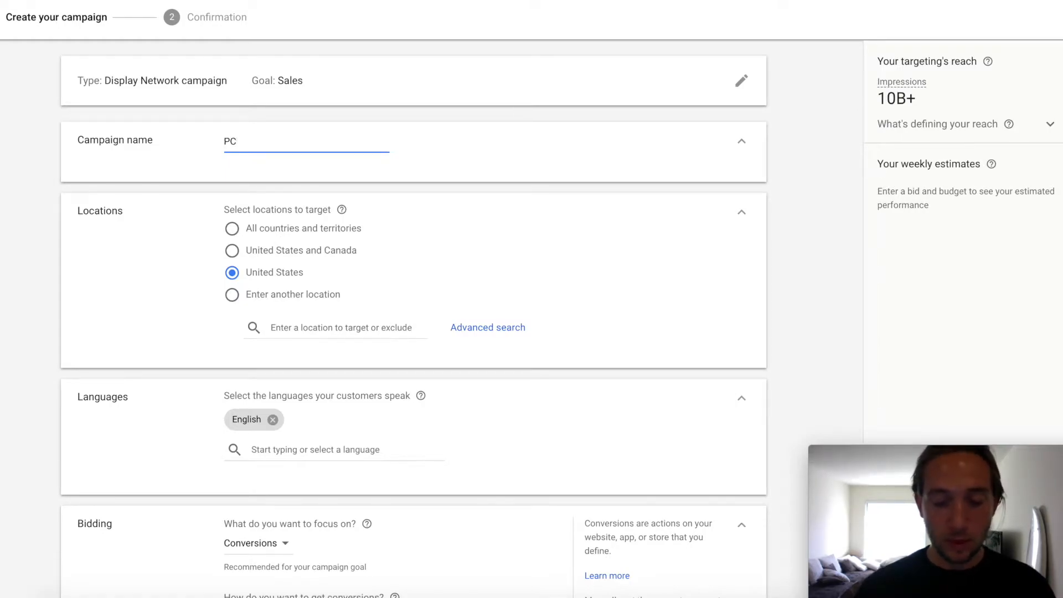
key("BackSpace")
key("BackSpace")
type("Video ")
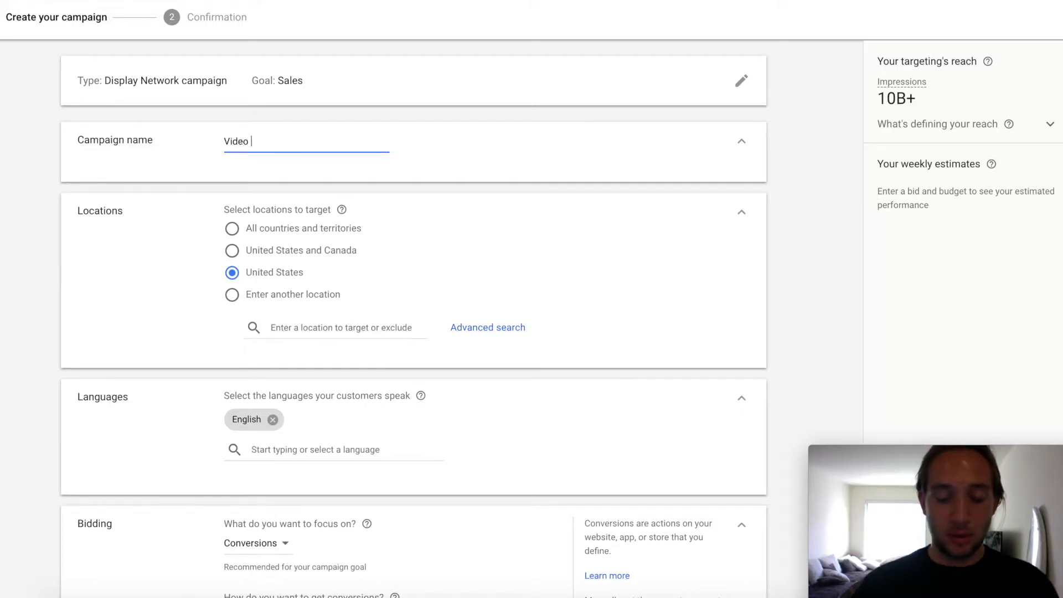
type("Game Har")
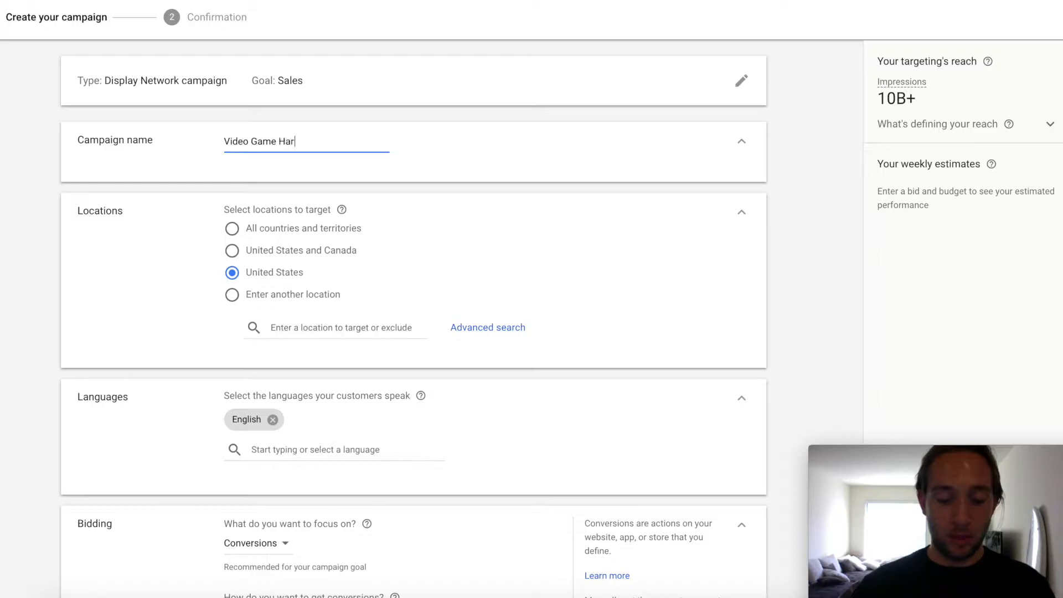
type("dcore ")
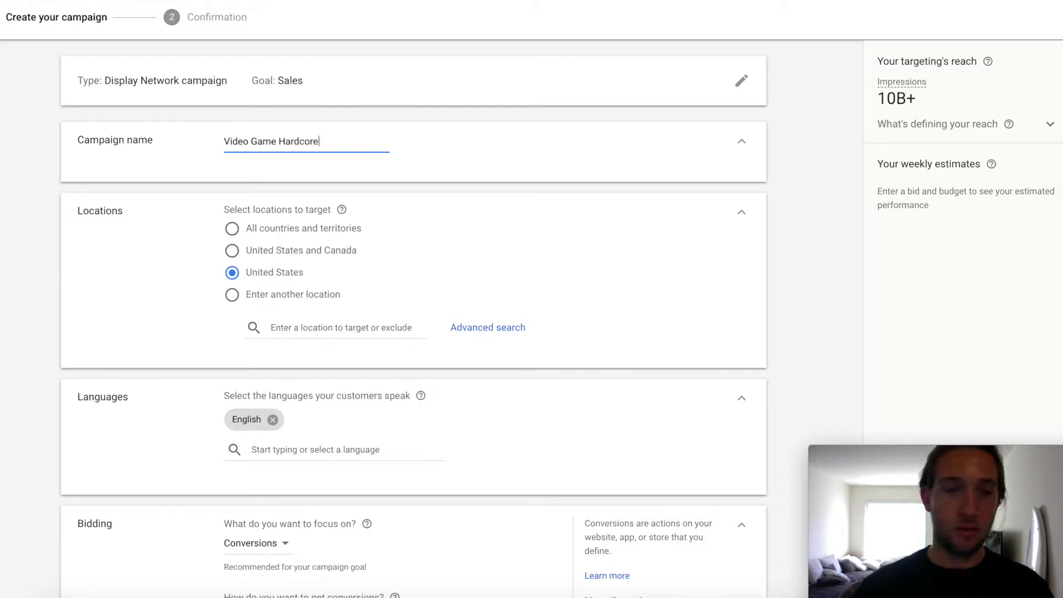
type("Fans")
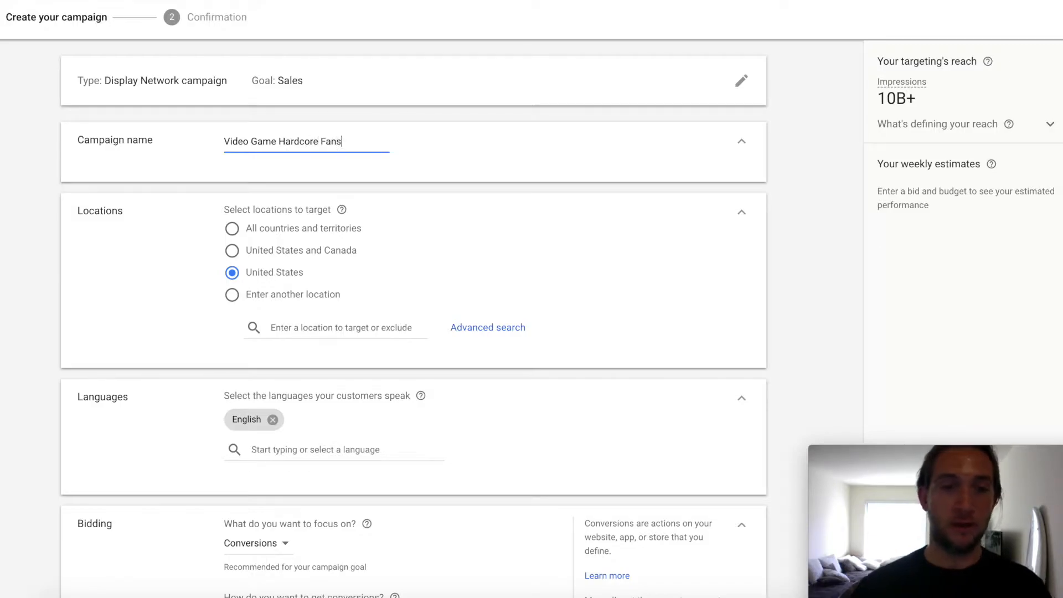
Step: Add San Francisco Airport (SFO) as a 20-mile radius target through the advanced location search
scroll(320, 293, "down", 1)
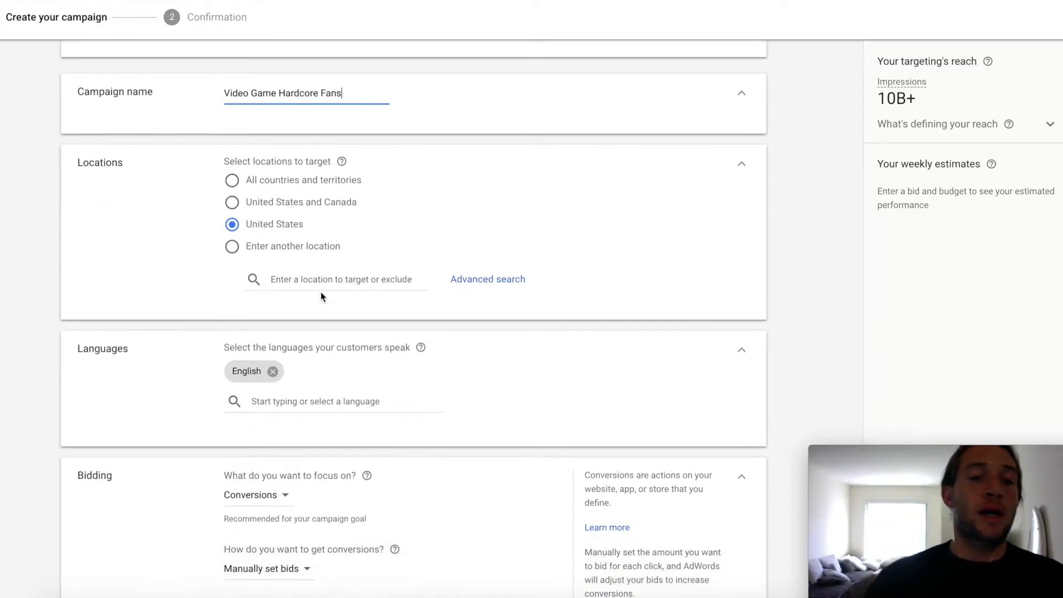
left_click(483, 281)
left_click(259, 115)
left_click(266, 167)
type("sfo")
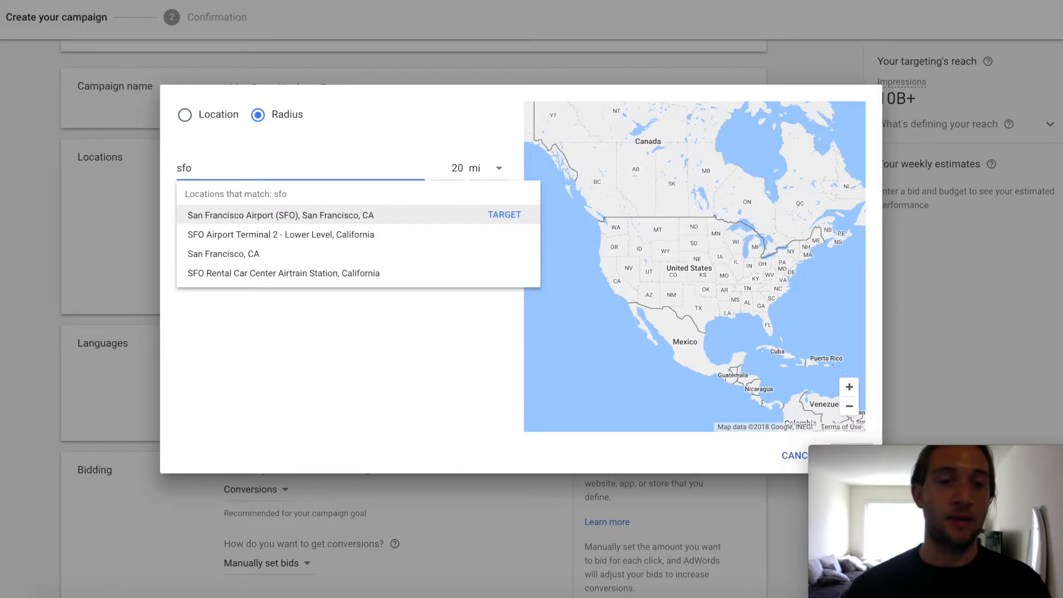
left_click(268, 217)
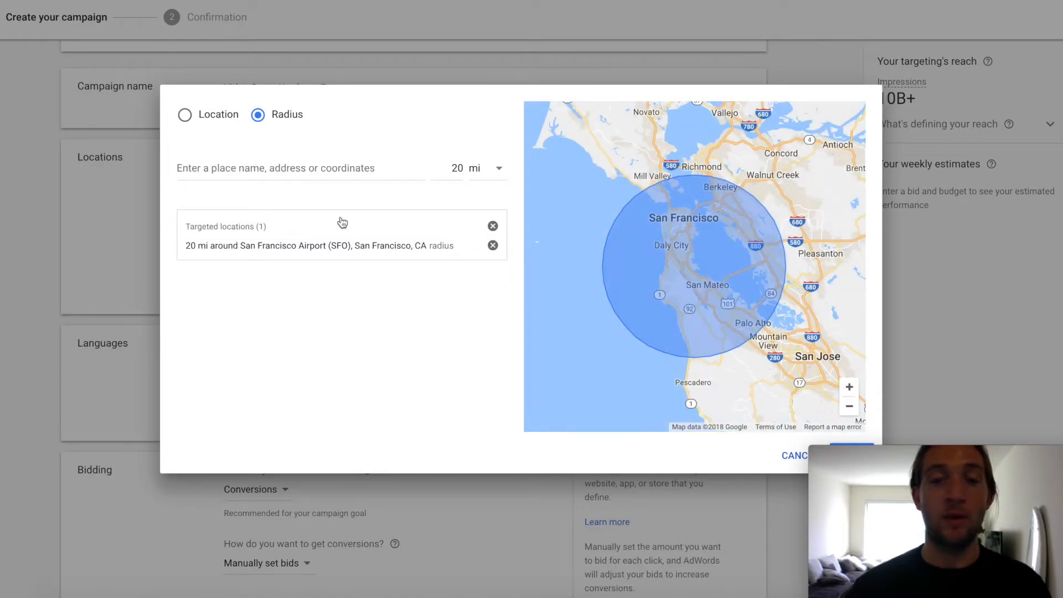
Step: Set the target radius around San Francisco Airport to 5 miles and save the location targeting
left_click(490, 175)
left_click(457, 169)
double_click(457, 169)
left_click(467, 244)
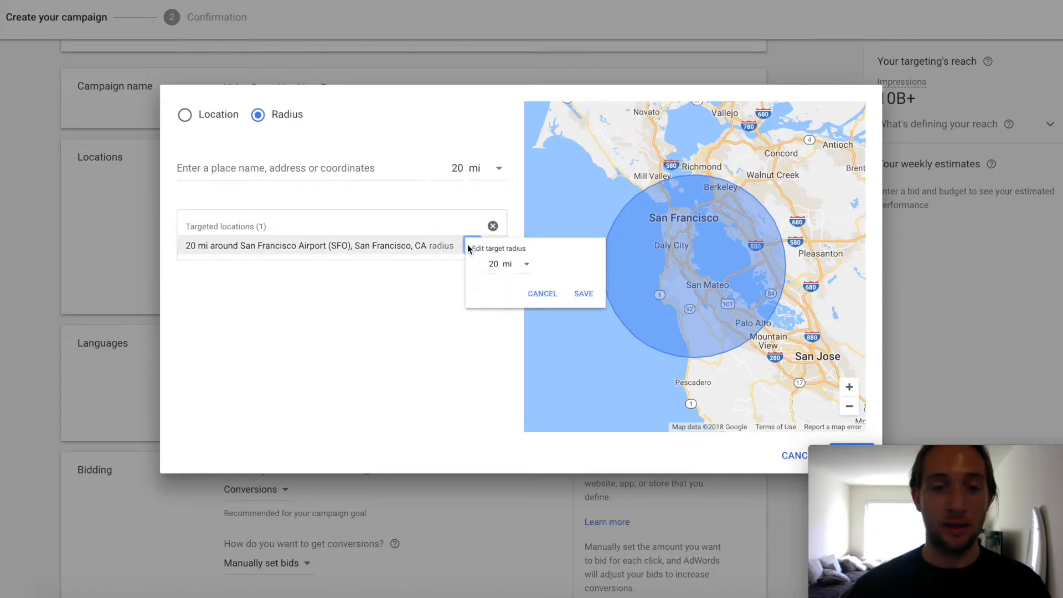
double_click(500, 269)
type("5")
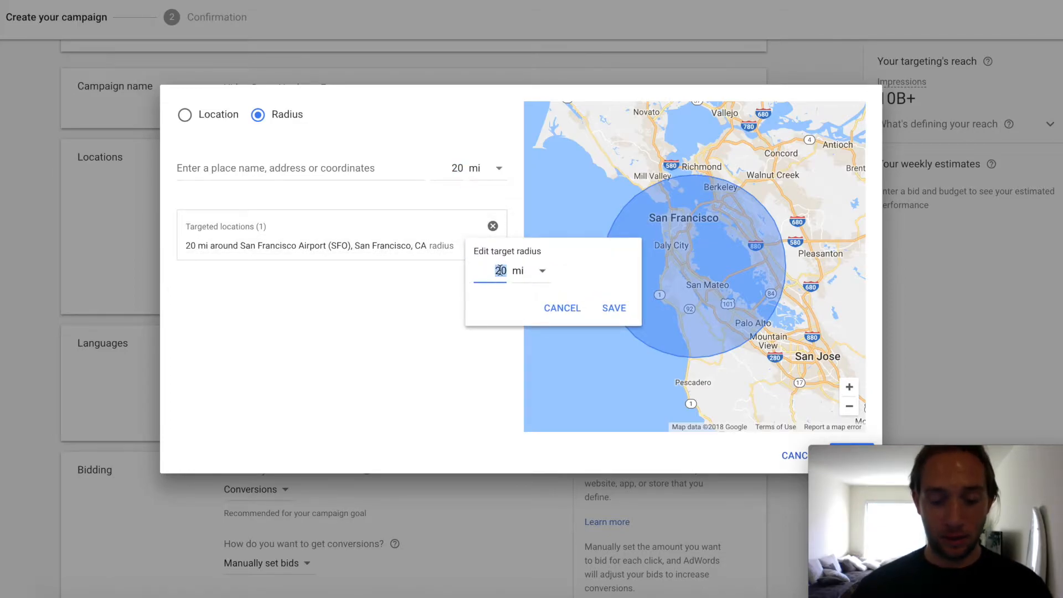
left_click(613, 308)
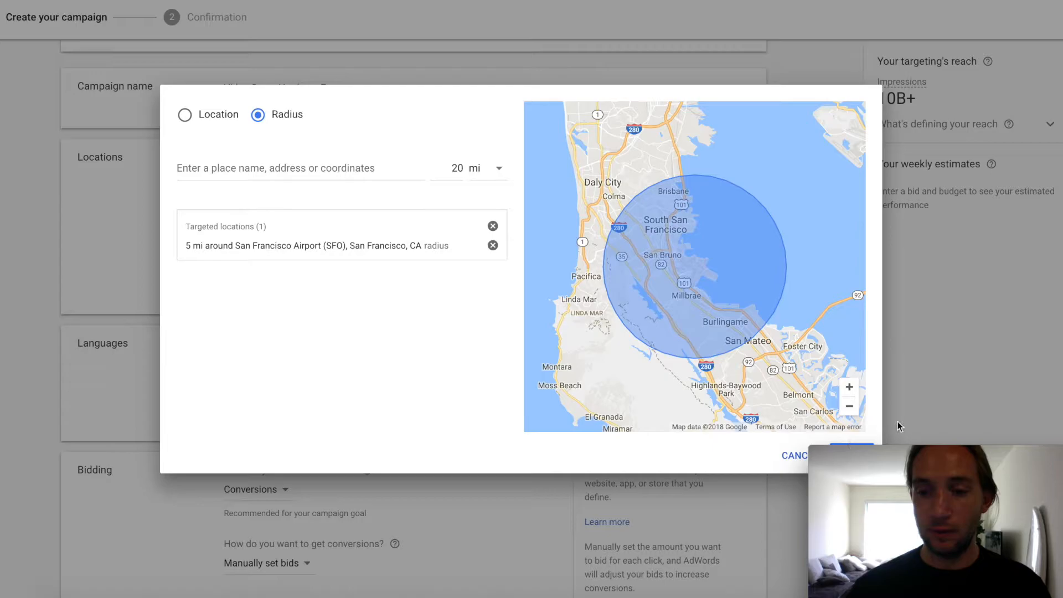
mouse_move(898, 464)
left_click_drag(898, 464, 919, 478)
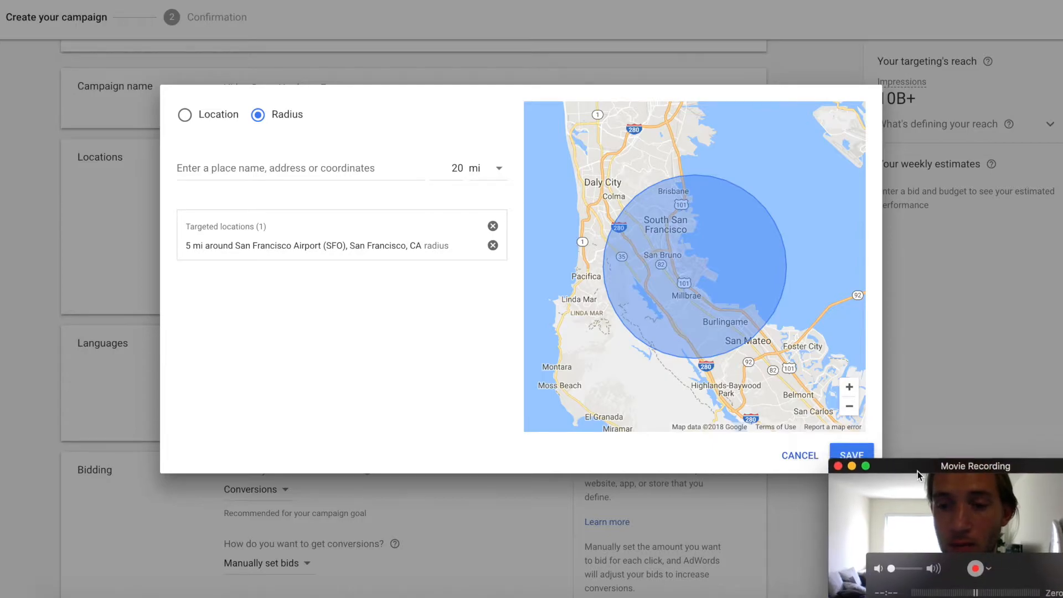
left_click(863, 459)
mouse_move(879, 476)
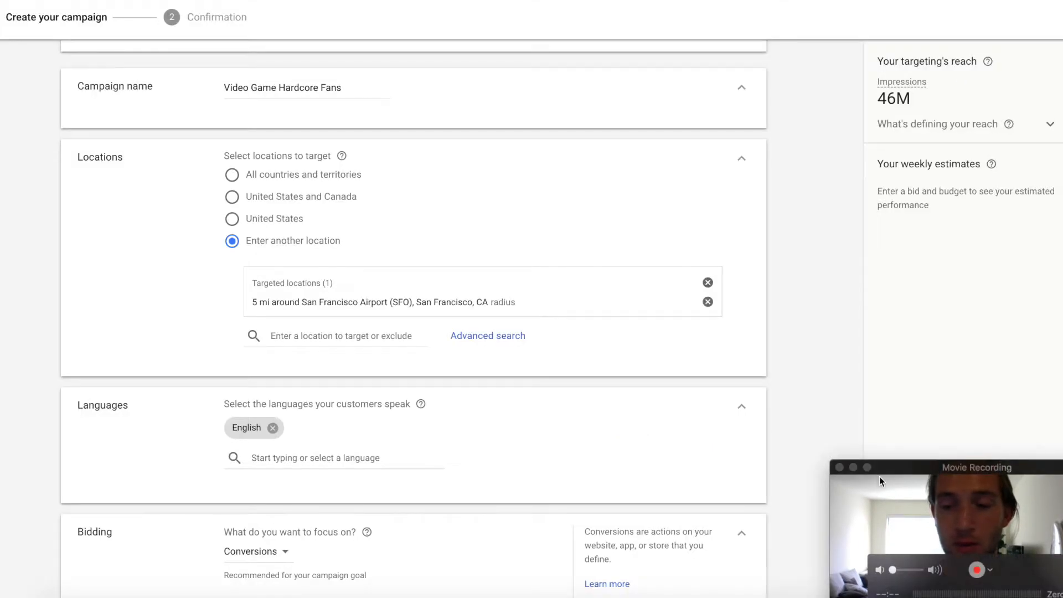
left_click_drag(872, 470, 849, 464)
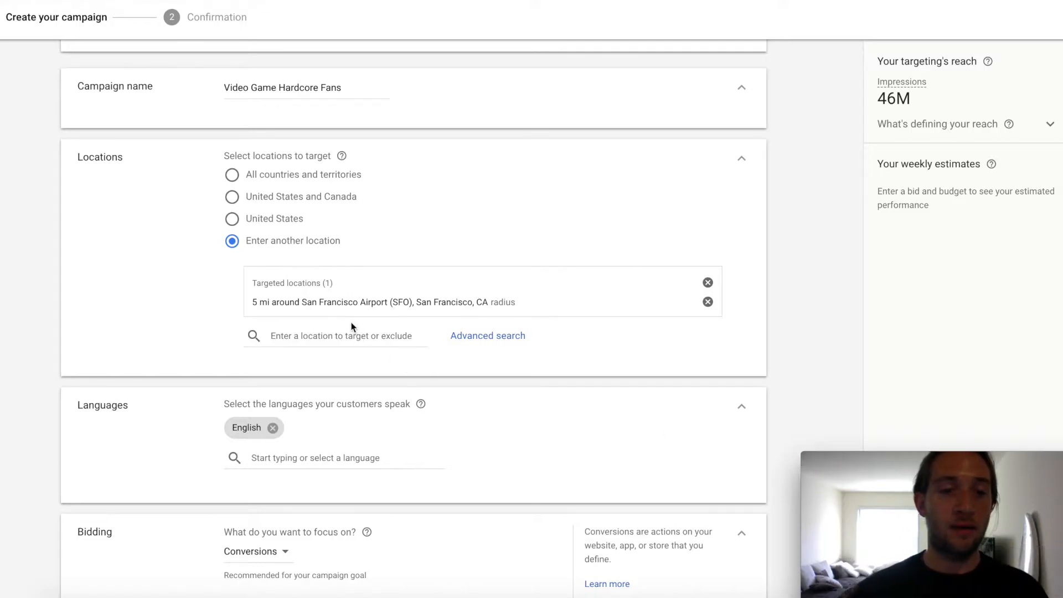
Step: Switch the campaign's location targeting back to the whole United States
scroll(354, 327, "down", 3)
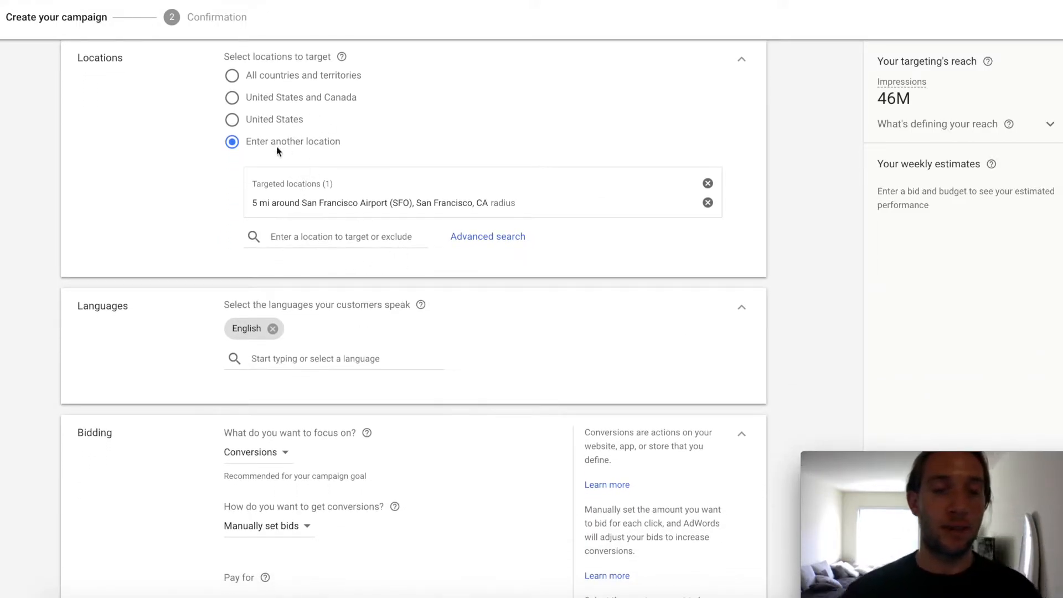
left_click(233, 123)
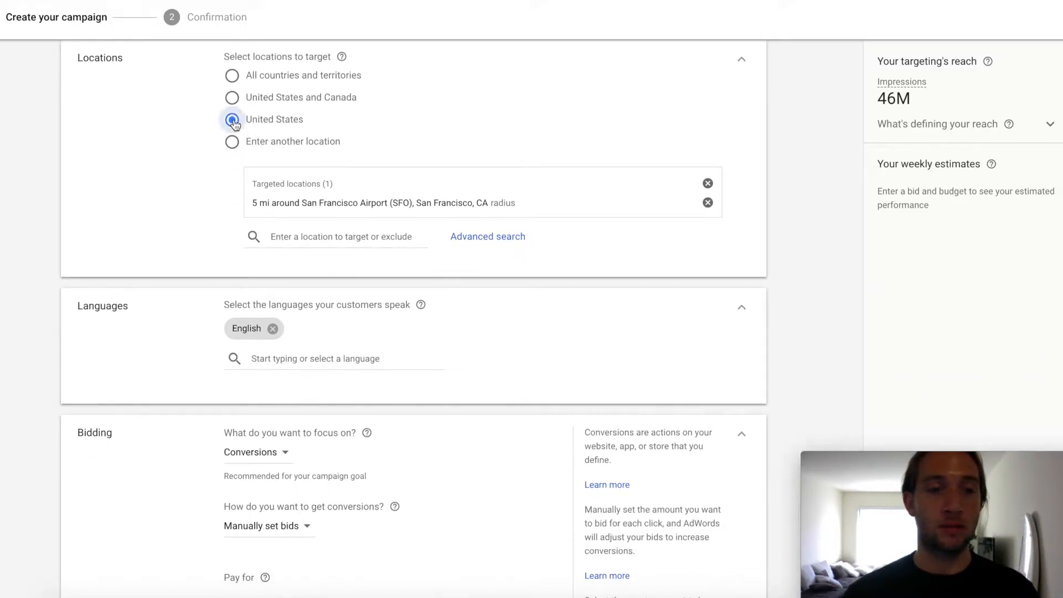
Step: Keep Conversions as the bidding focus after checking the other options, and set the average daily budget to $10
scroll(382, 288, "down", 4)
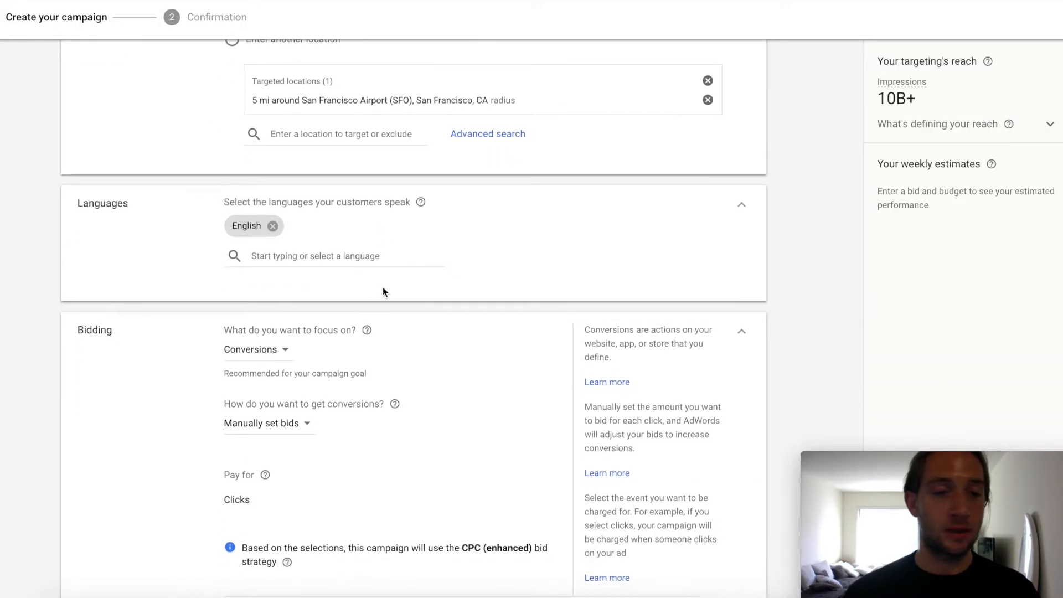
scroll(375, 283, "down", 1)
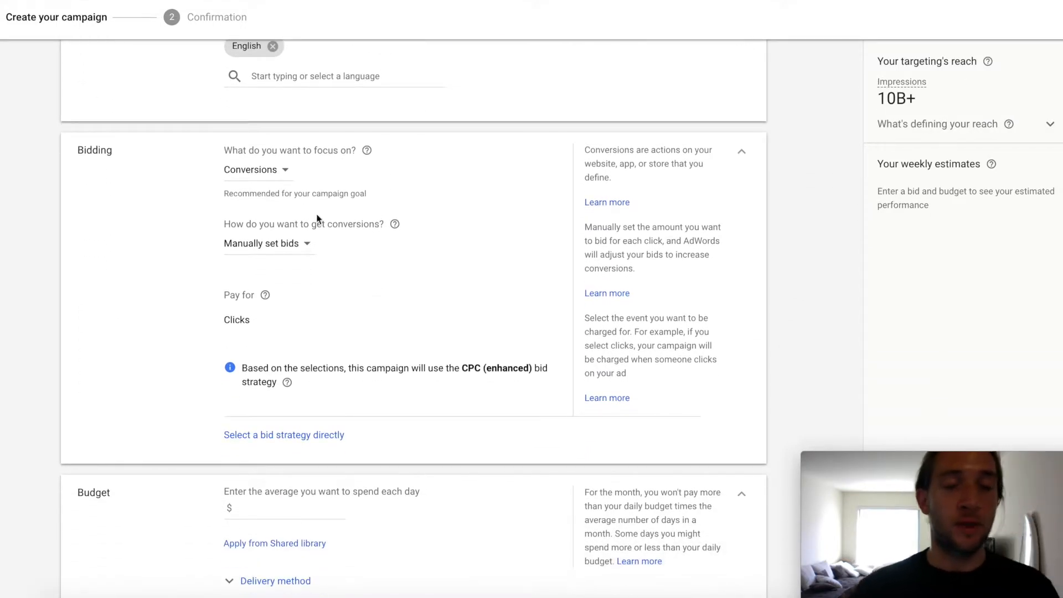
left_click(274, 170)
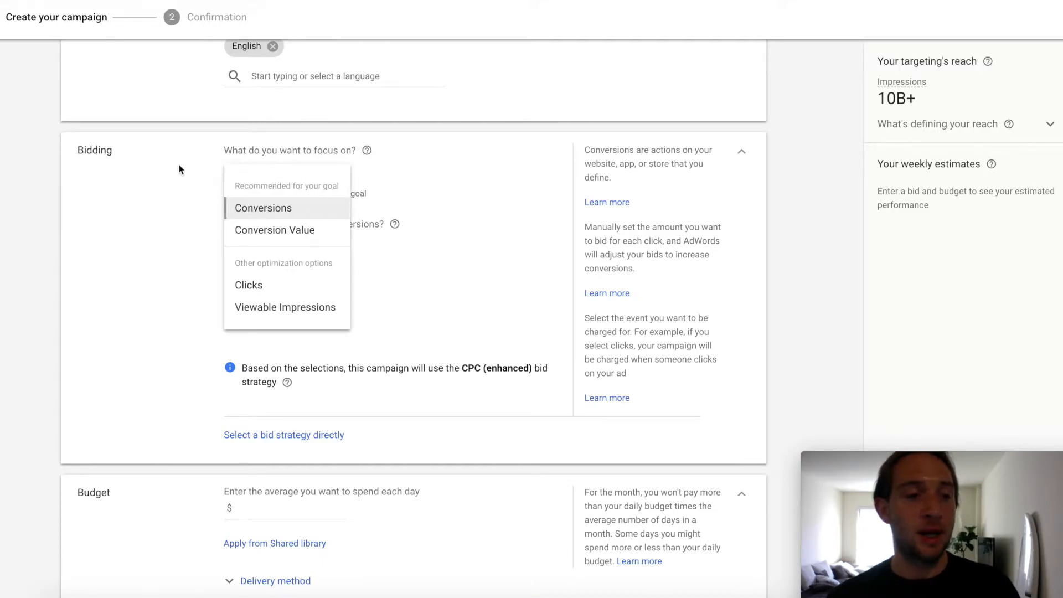
left_click(183, 204)
scroll(284, 204, "down", 2)
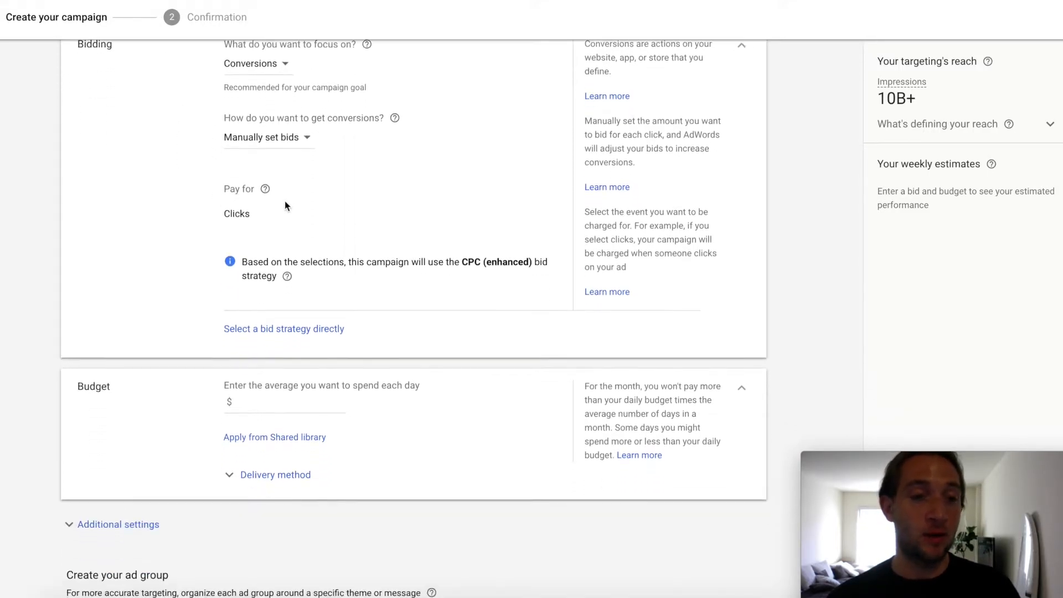
scroll(285, 202, "down", 1)
left_click(262, 301)
type("10")
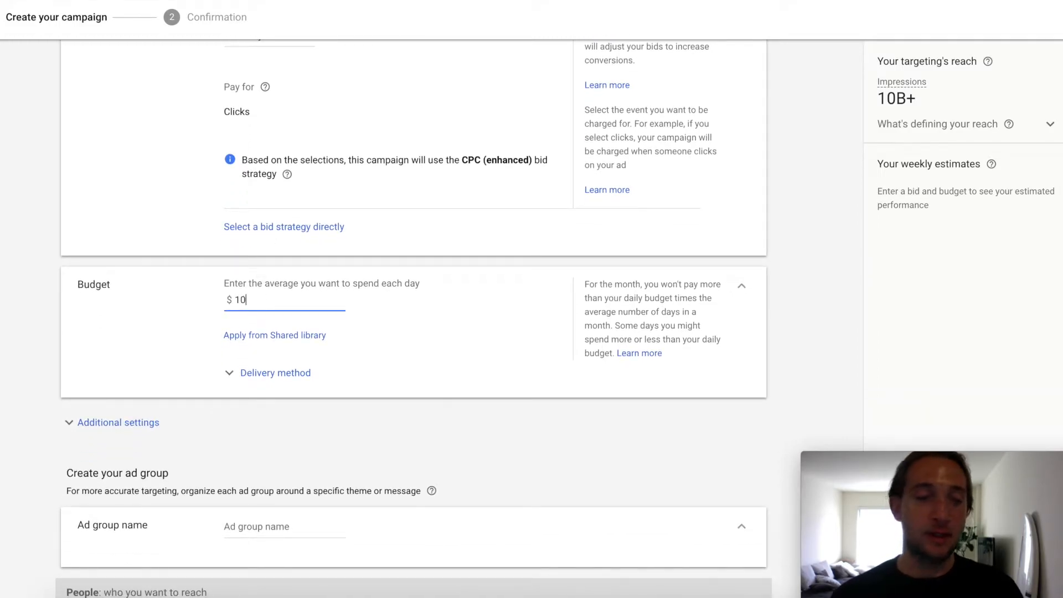
Step: Name the ad group "PC GAmers like us"
scroll(339, 403, "down", 1)
scroll(317, 387, "down", 1)
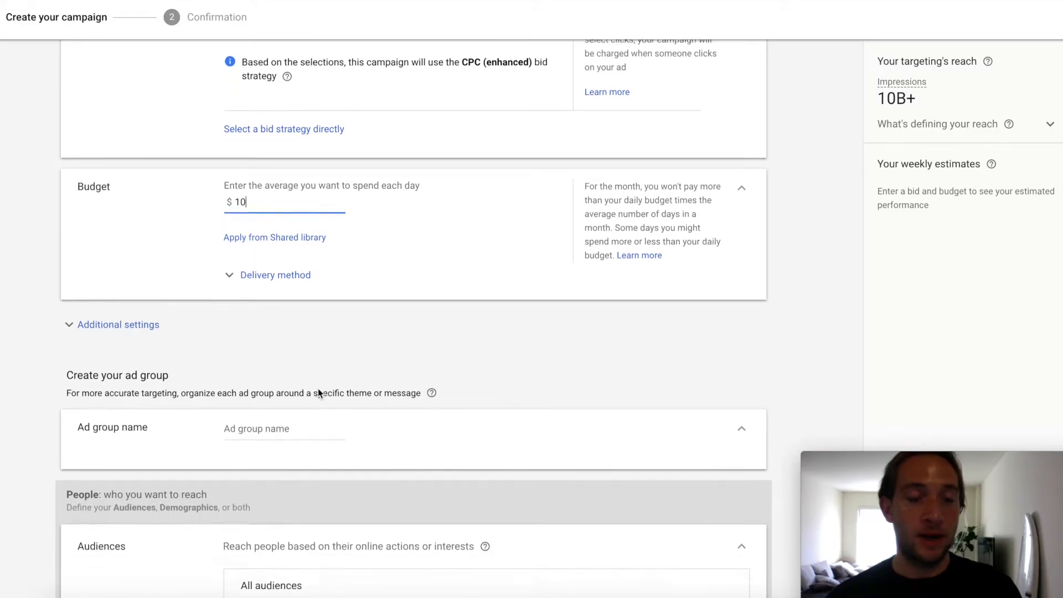
scroll(318, 387, "up", 12)
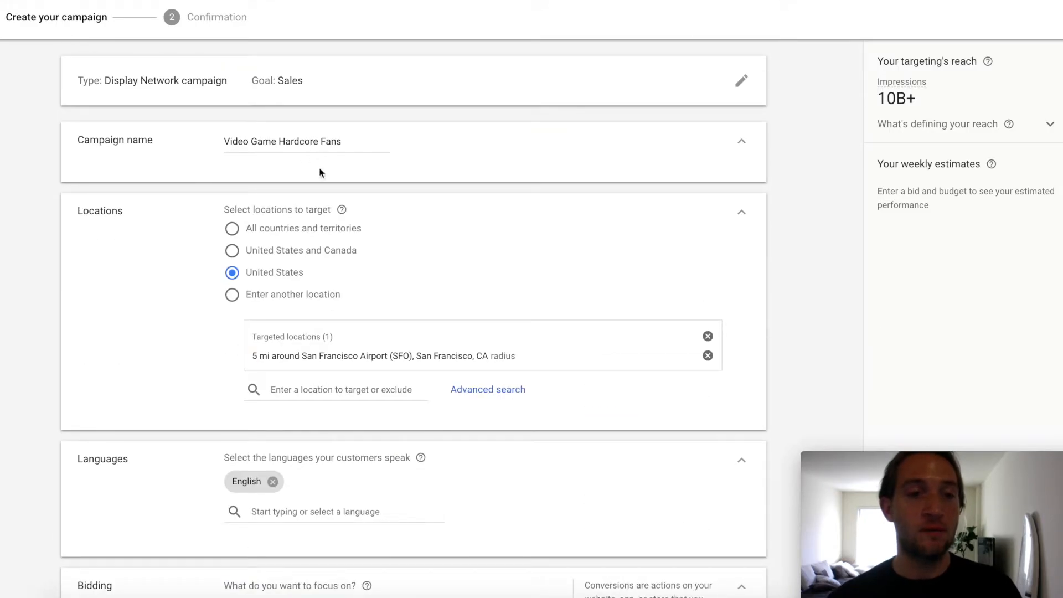
scroll(375, 310, "down", 20)
scroll(376, 315, "up", 3)
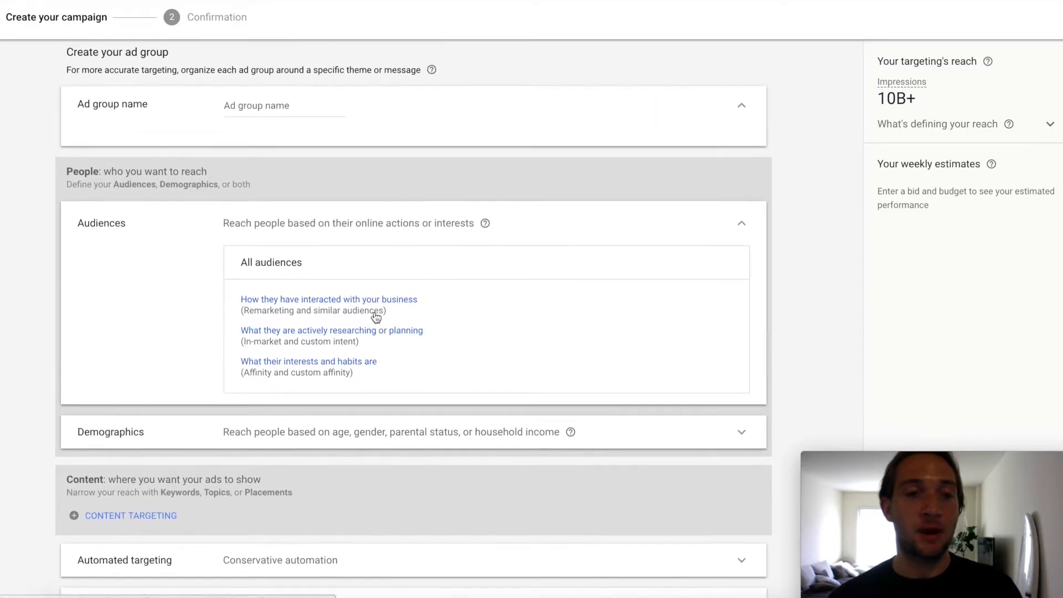
scroll(269, 227, "up", 1)
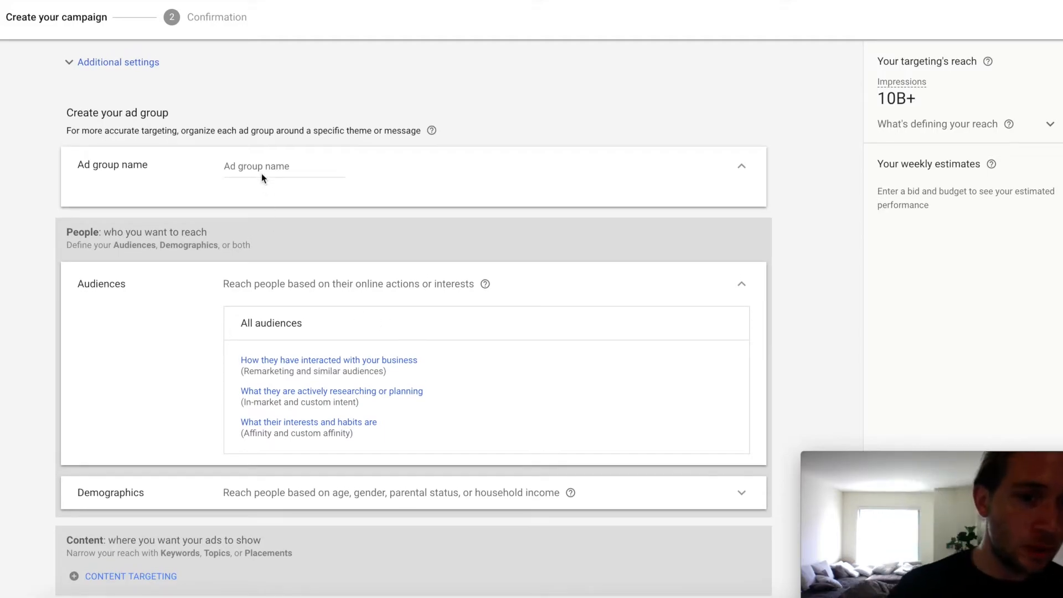
left_click(261, 170)
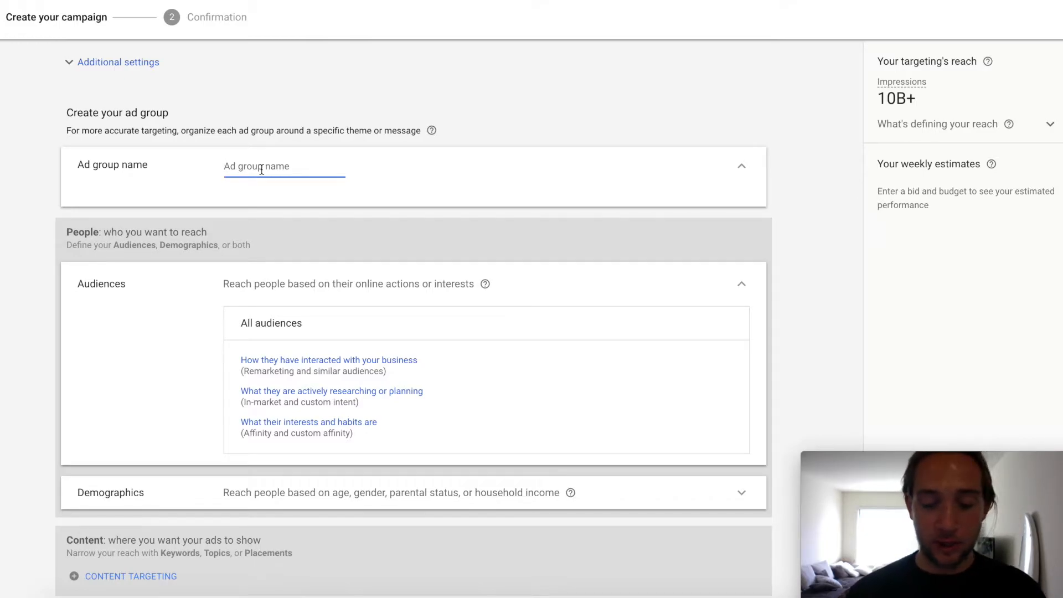
type("PC GA")
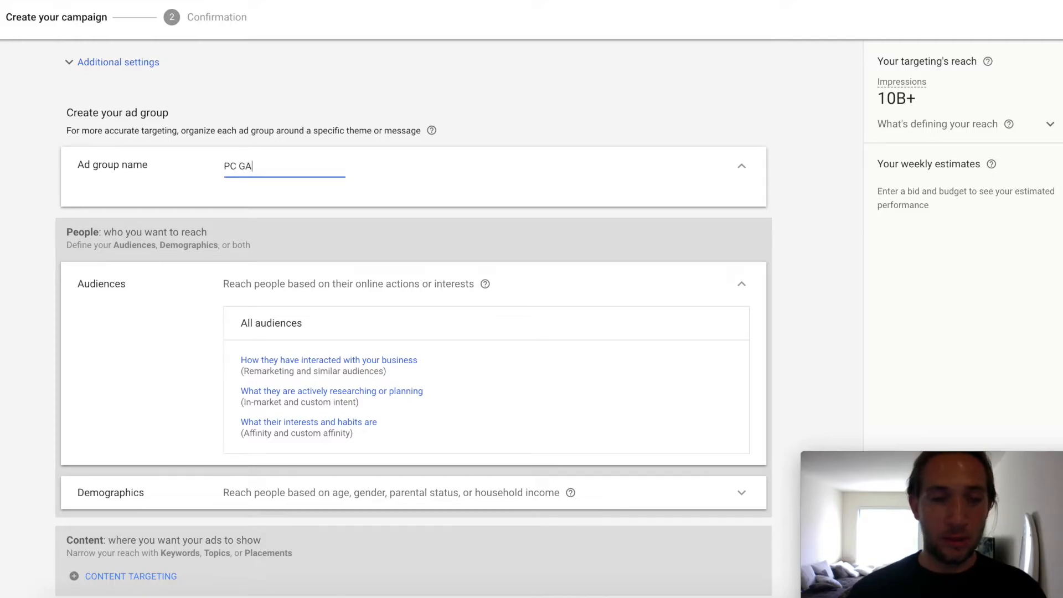
type("mers")
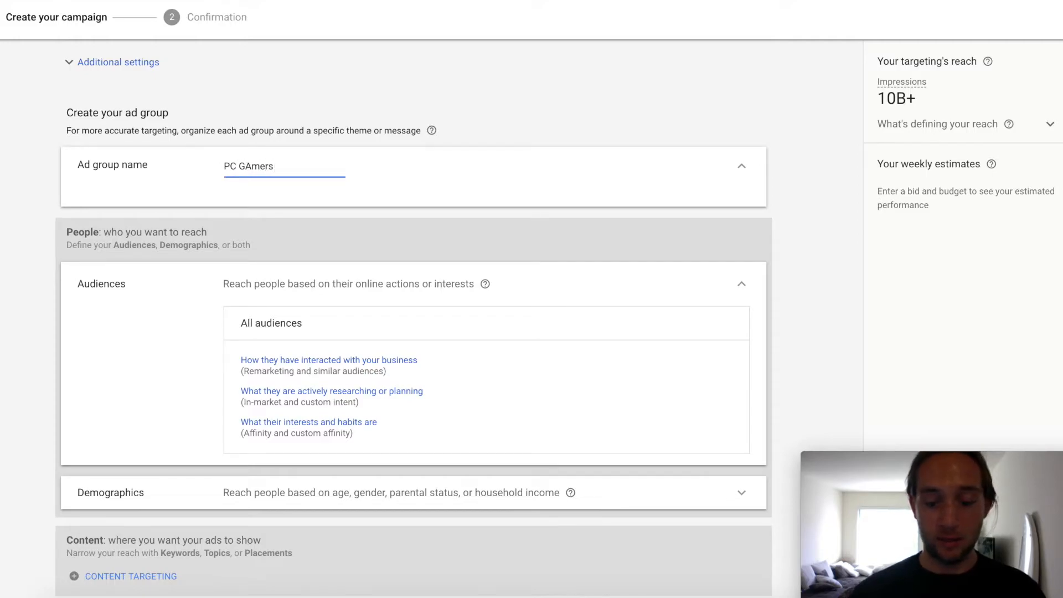
type(" like")
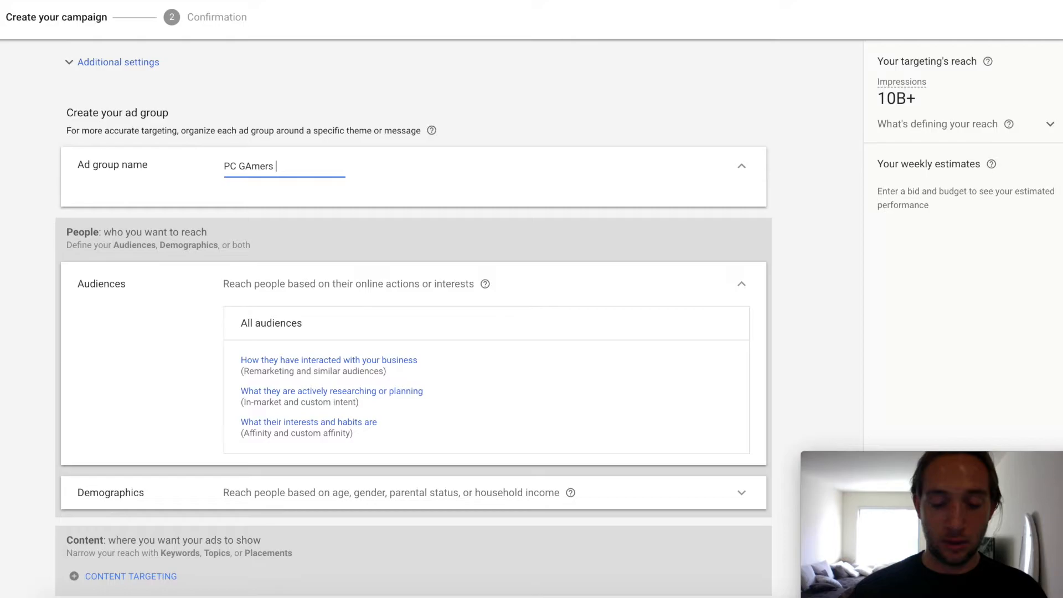
type(" us")
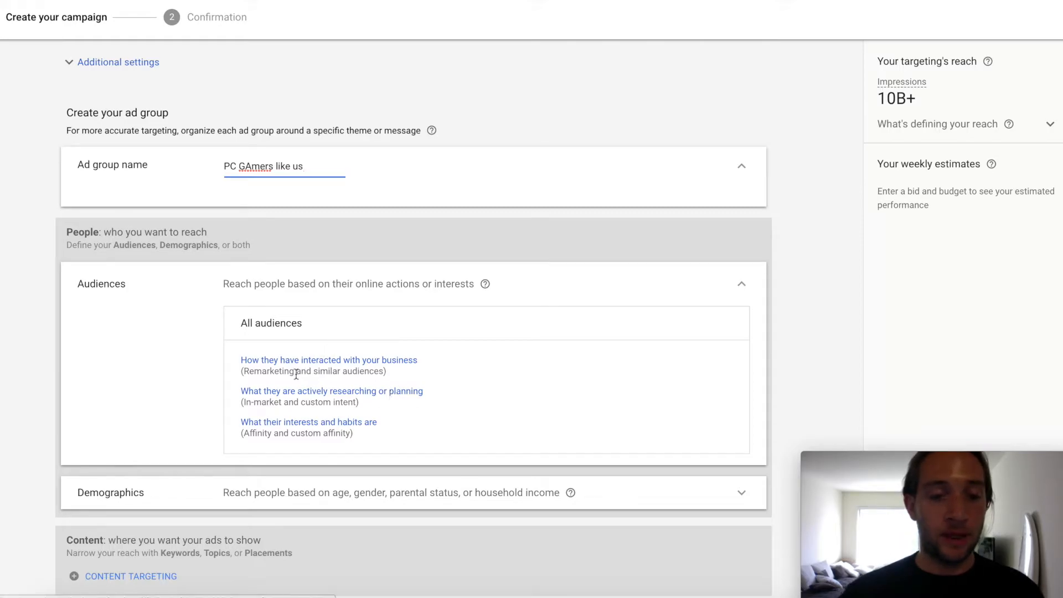
Step: Open the audiences for what people are actively researching or planning and examine the new auto-created custom intent audiences
left_click(301, 393)
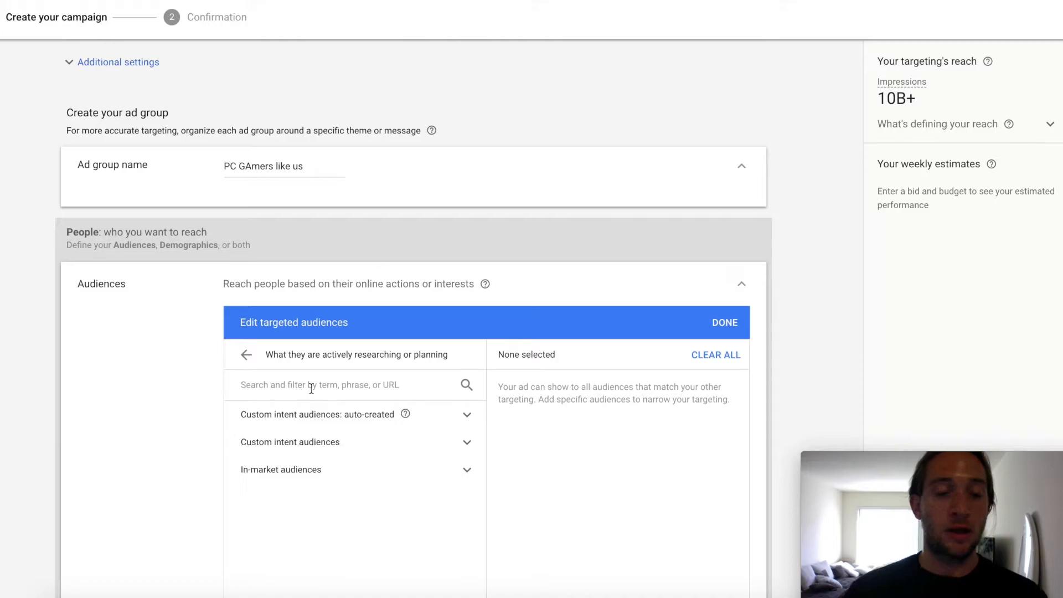
scroll(466, 416, "down", 2)
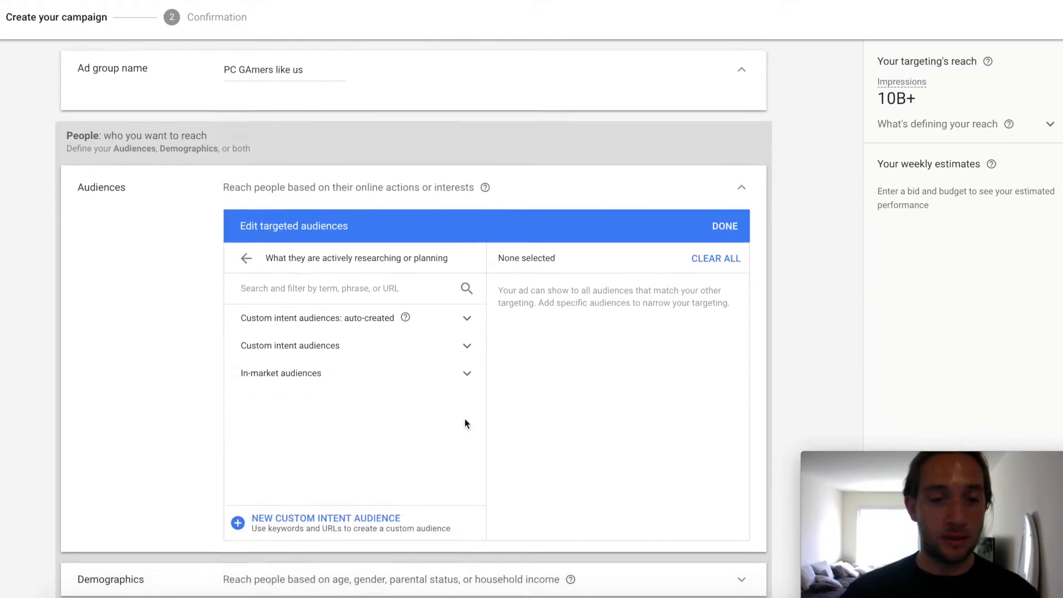
left_click(466, 311)
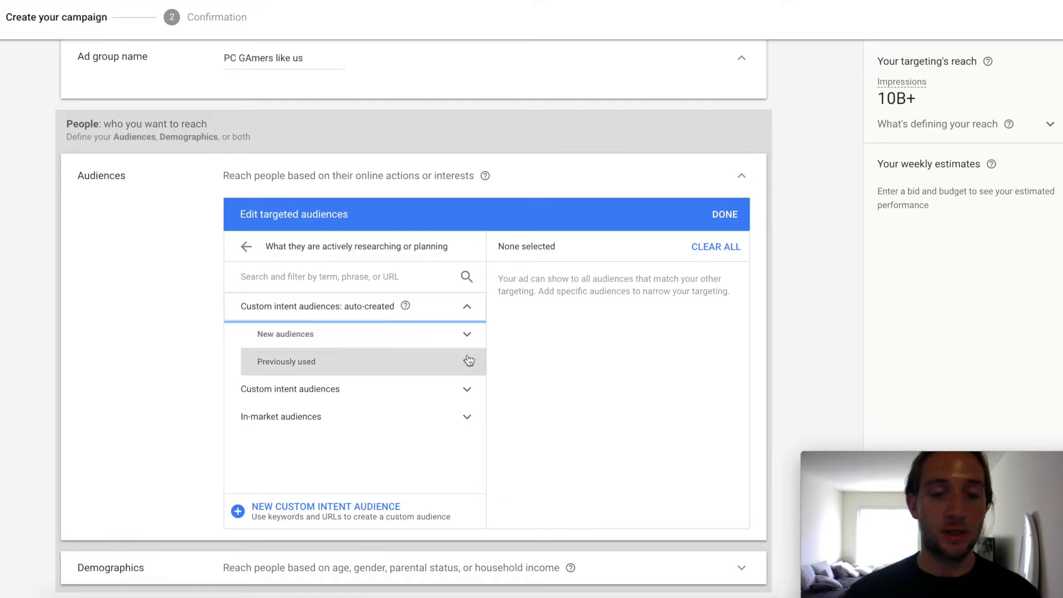
left_click(468, 363)
left_click(468, 368)
left_click(466, 335)
scroll(432, 388, "down", 1)
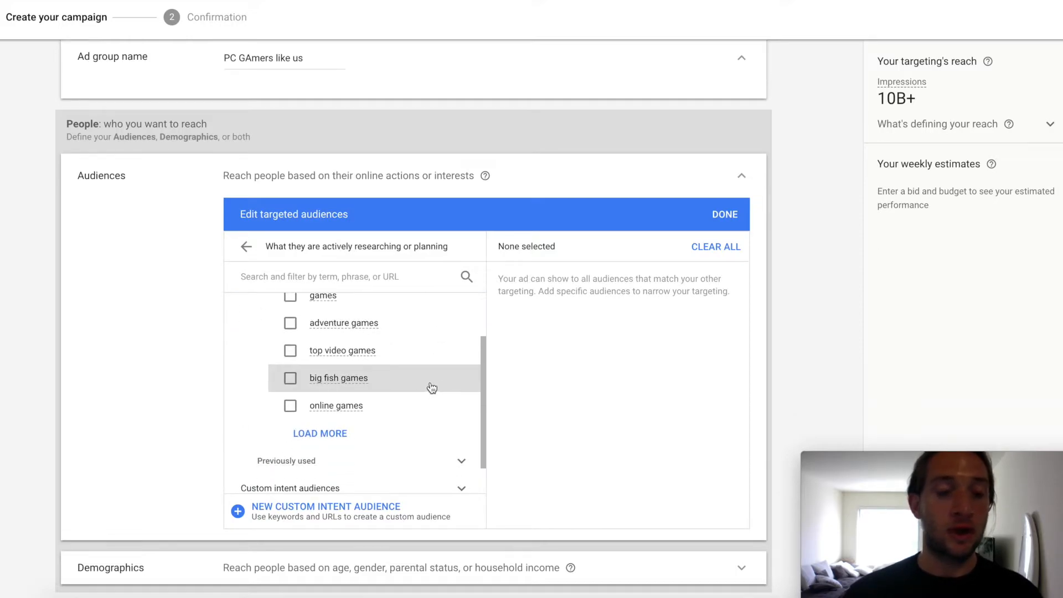
scroll(427, 390, "up", 1)
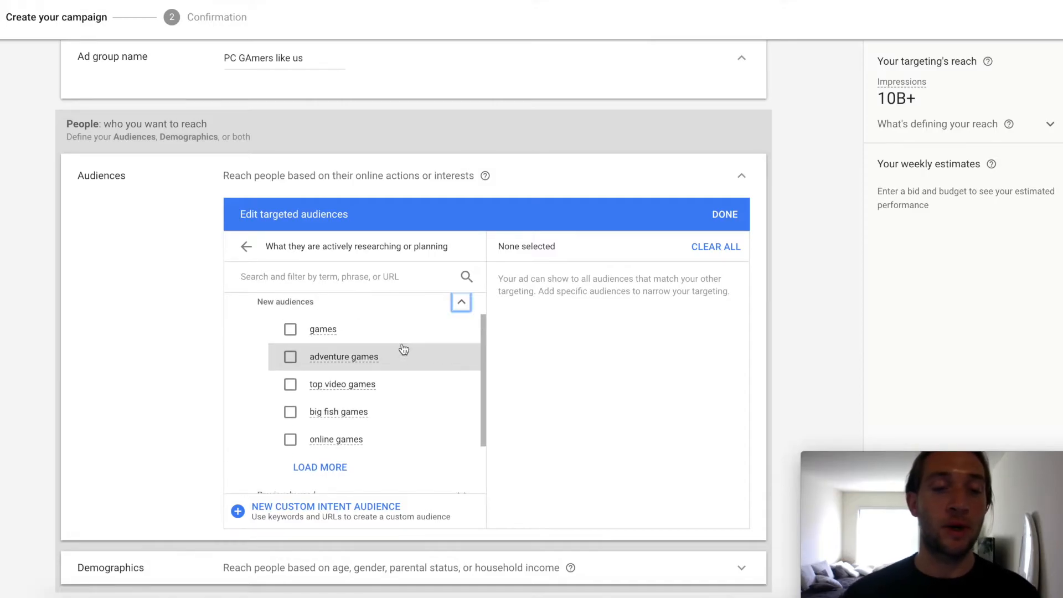
Step: Start a new custom intent audience and name it "PC Gamers Like Us"
left_click(290, 515)
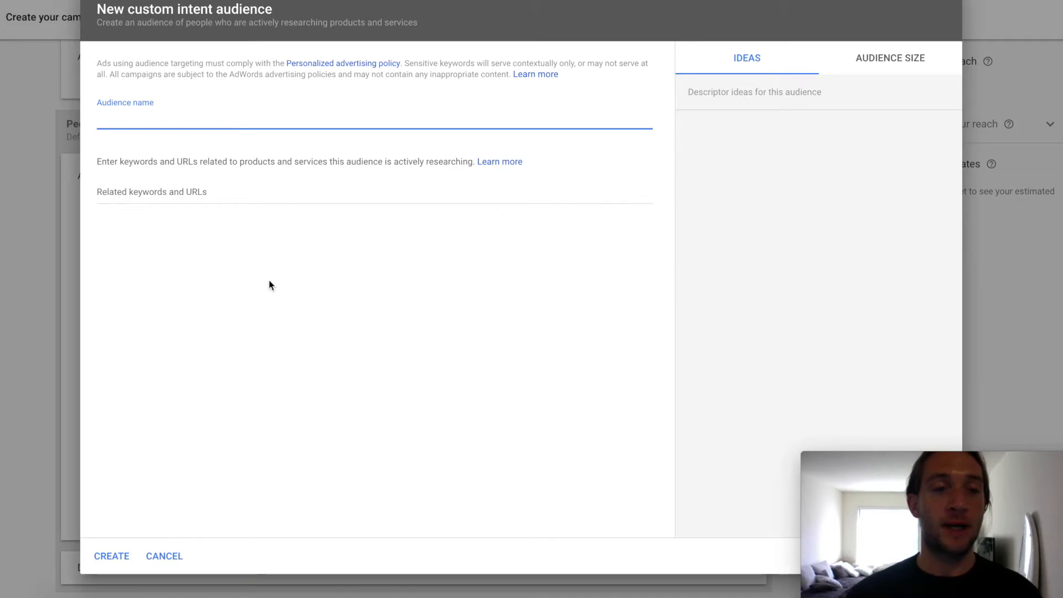
type("PC")
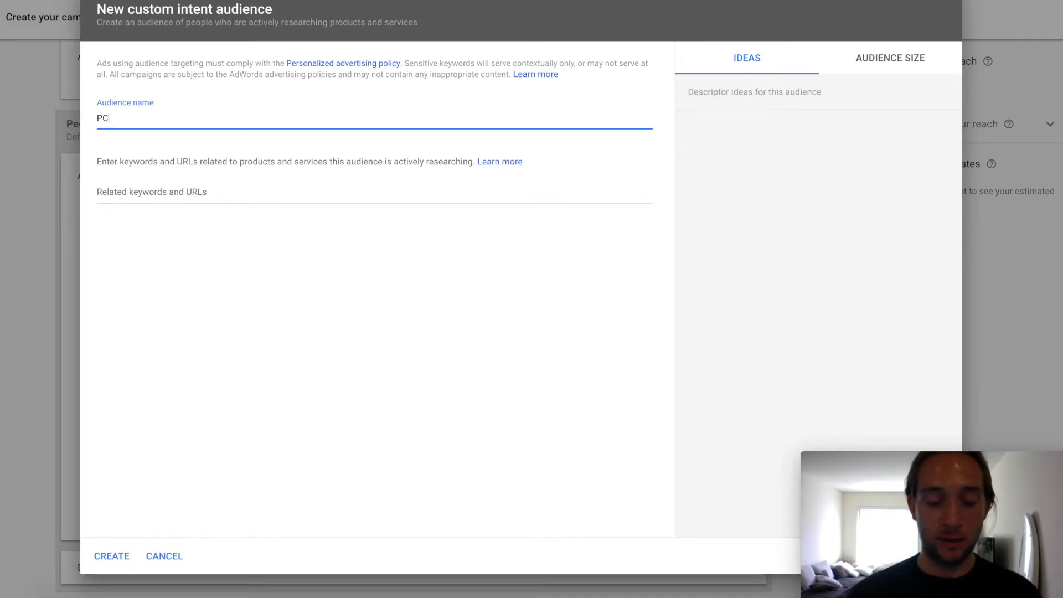
type(" GAmerers ")
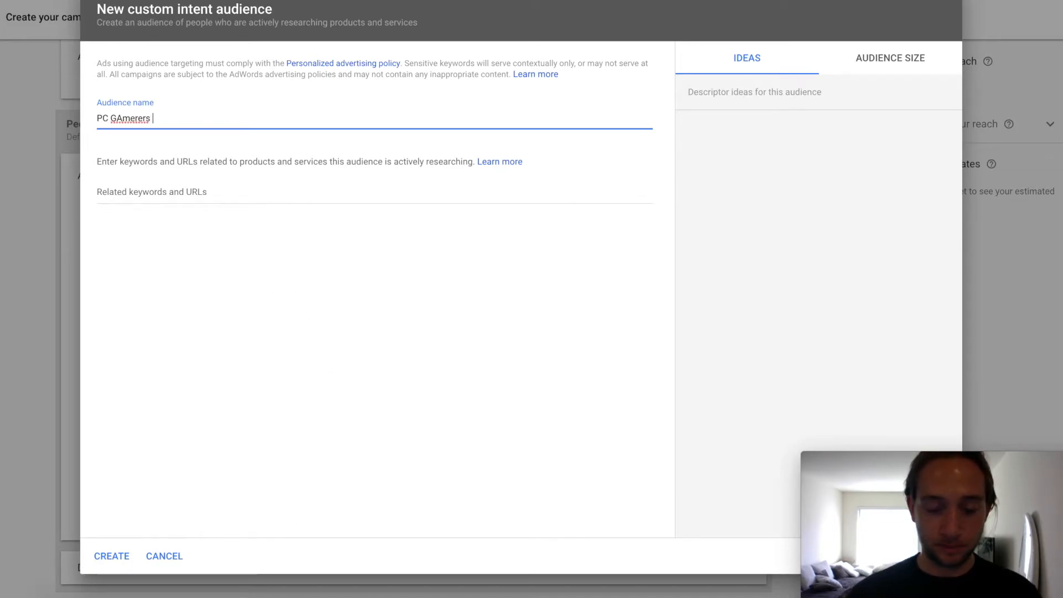
type("Like Us")
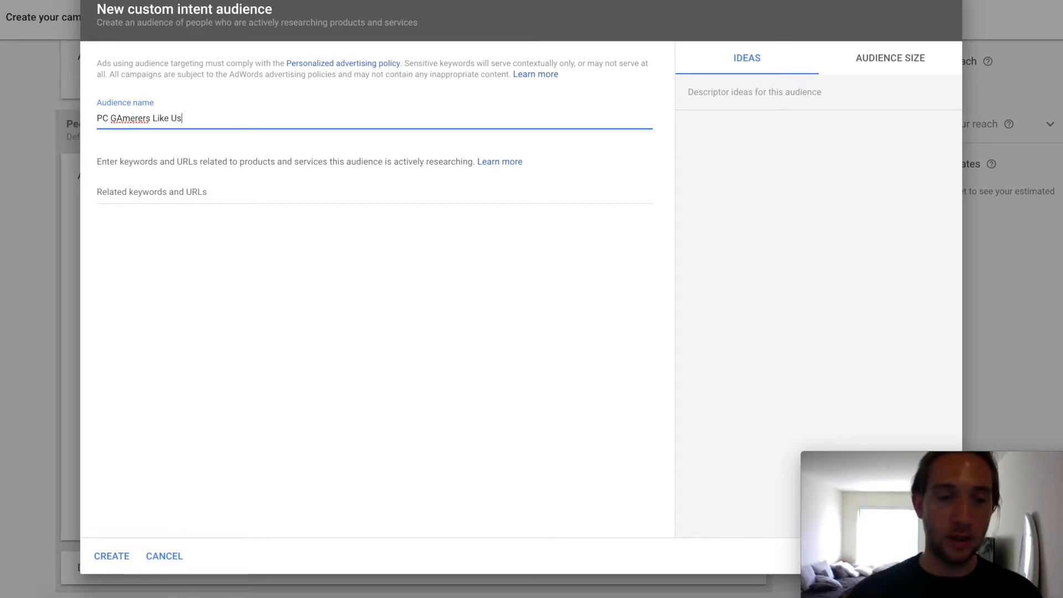
double_click(129, 117)
right_click(129, 117)
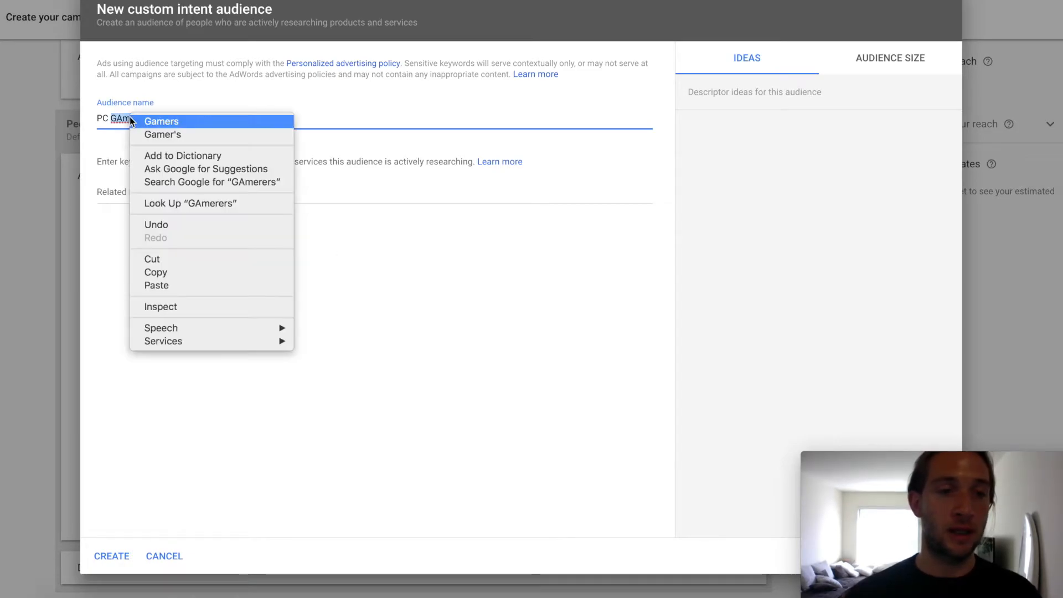
left_click(139, 118)
Step: Add the keyword "pc games" and the suggested idea "top 10 pc games online play" to the custom intent audience
left_click(141, 199)
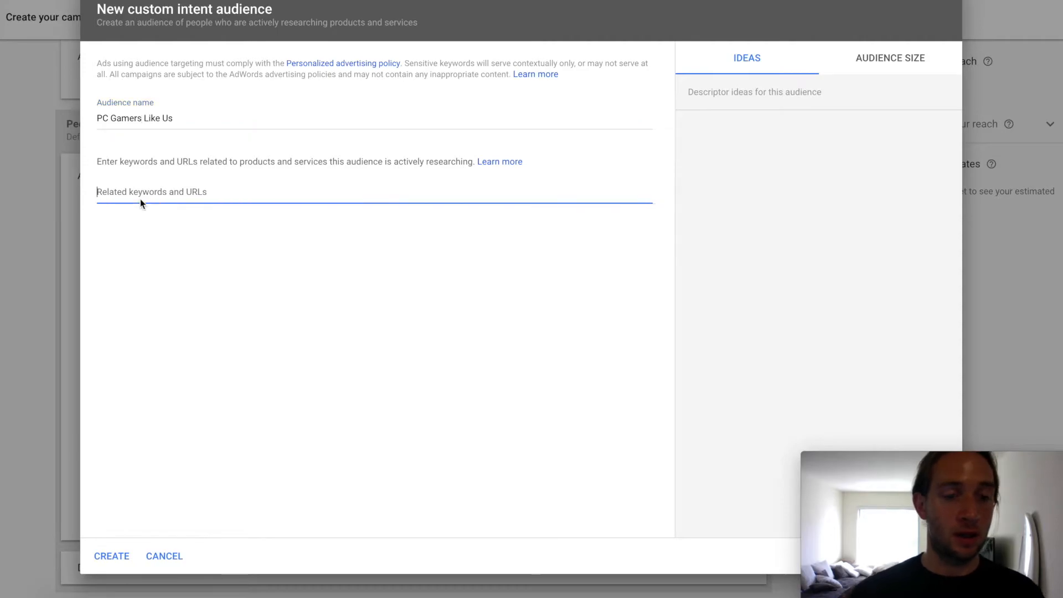
type("pc games")
key("Return")
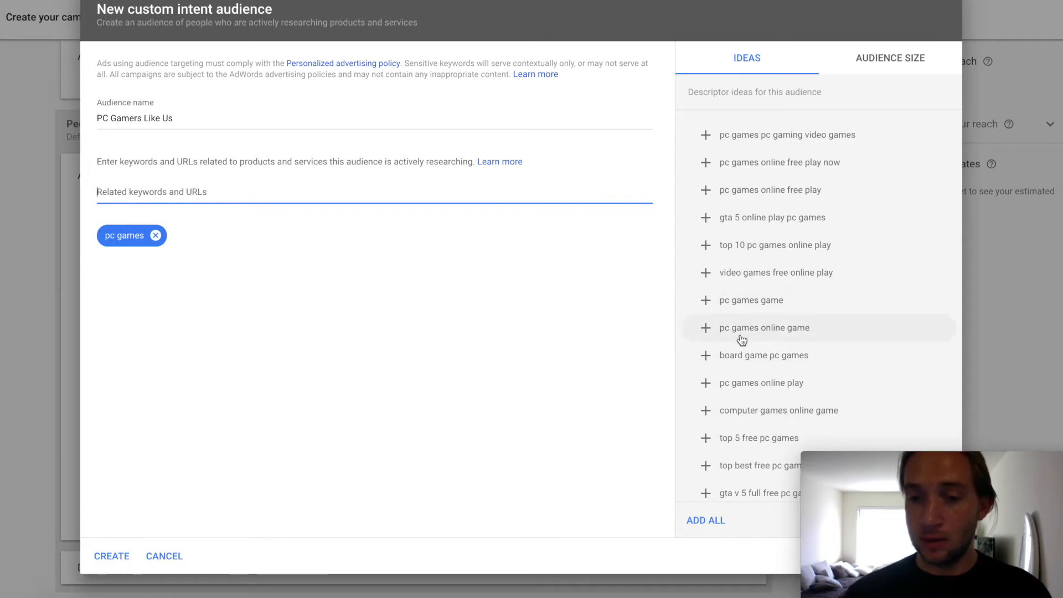
scroll(745, 349, "down", 2)
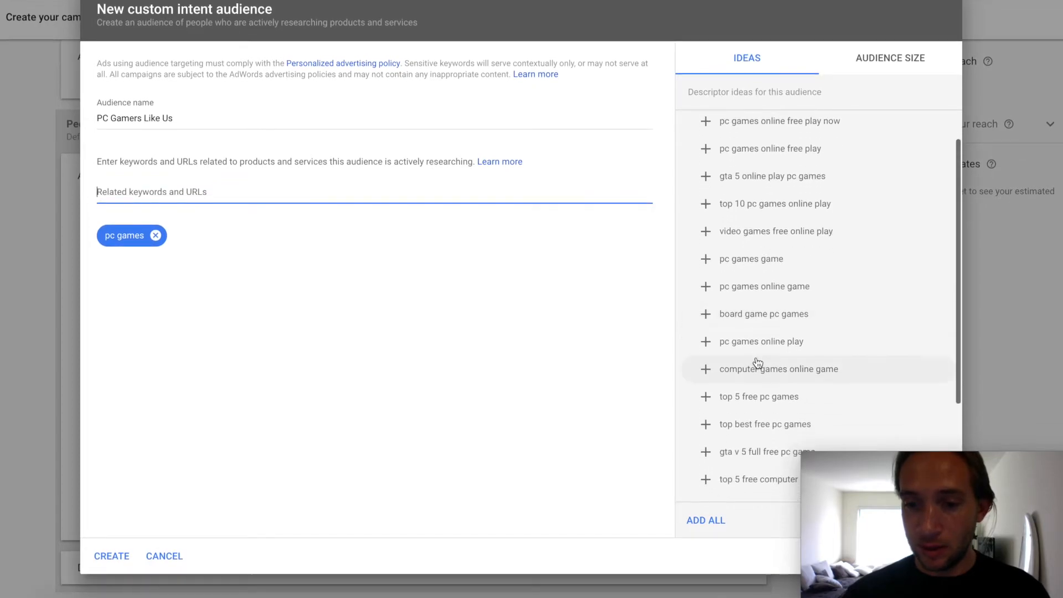
scroll(764, 366, "down", 1)
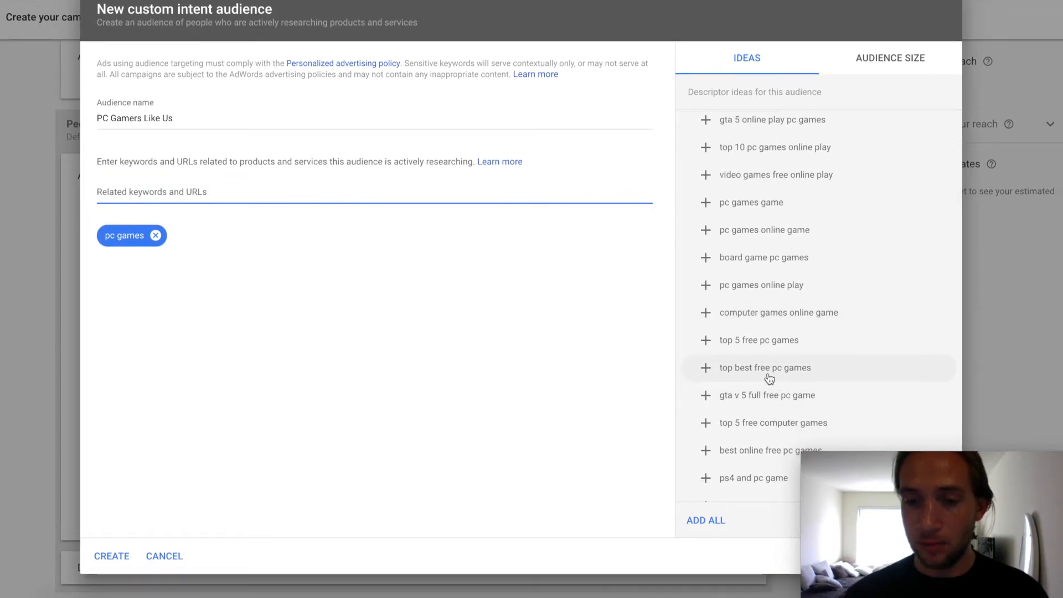
scroll(770, 378, "up", 3)
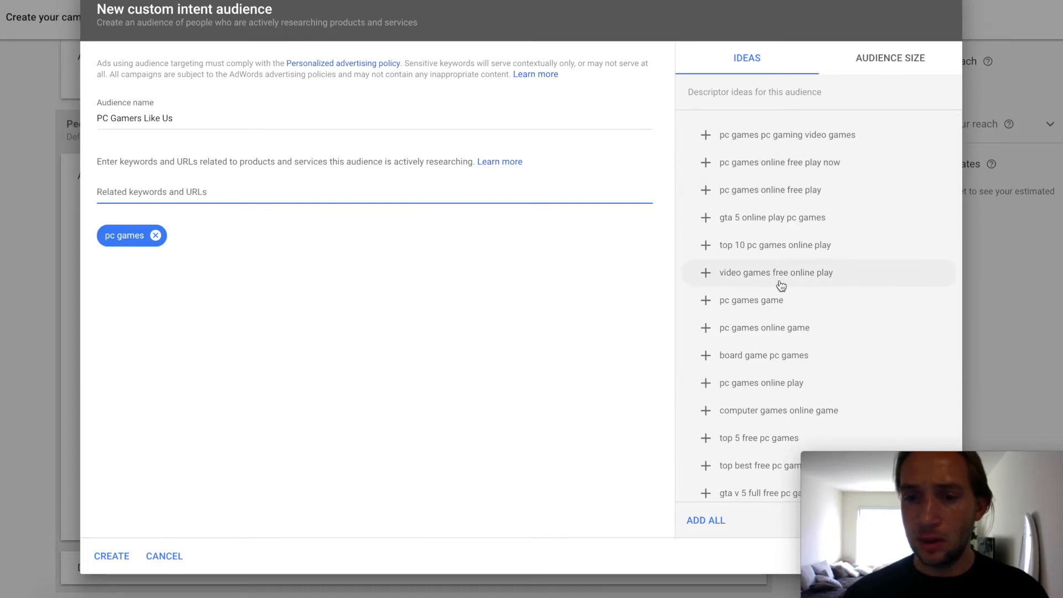
scroll(783, 285, "down", 1)
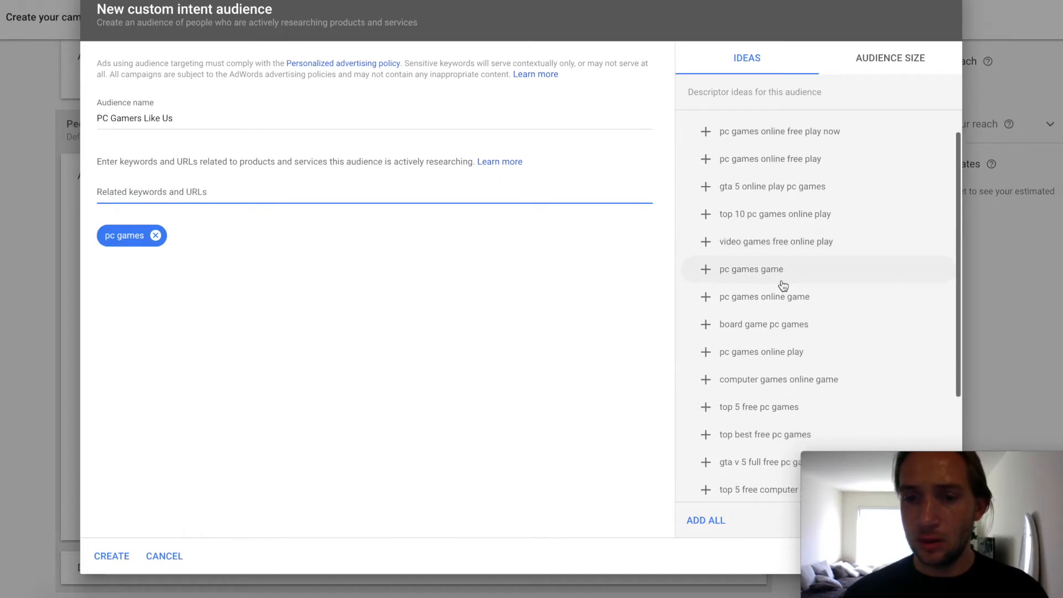
left_click(762, 221)
Step: Add "best pc games" as another keyword for the custom intent audience
scroll(736, 265, "up", 1)
left_click(246, 190)
type("b")
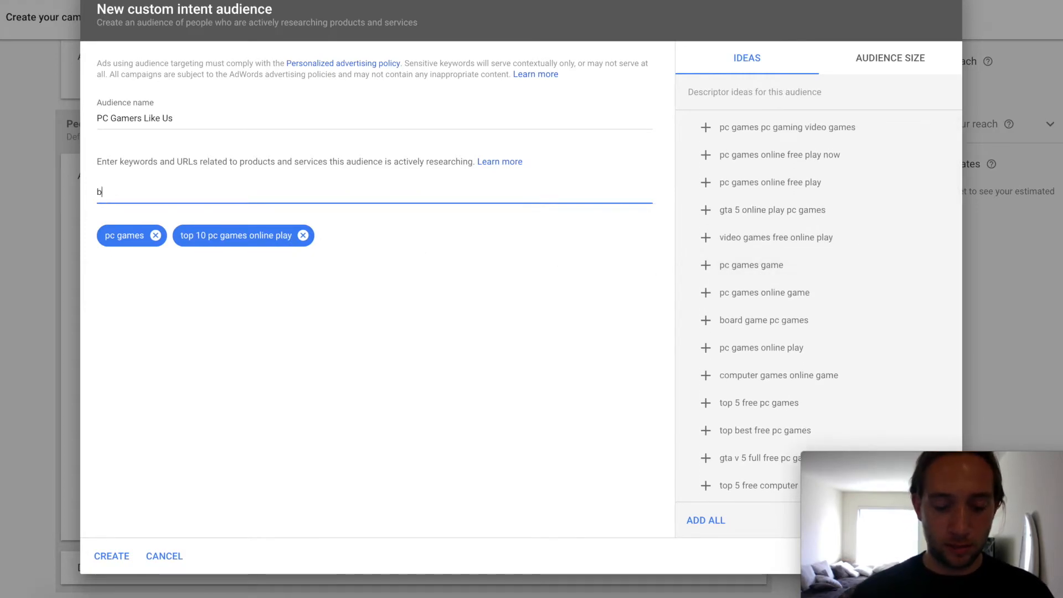
type("est pc games")
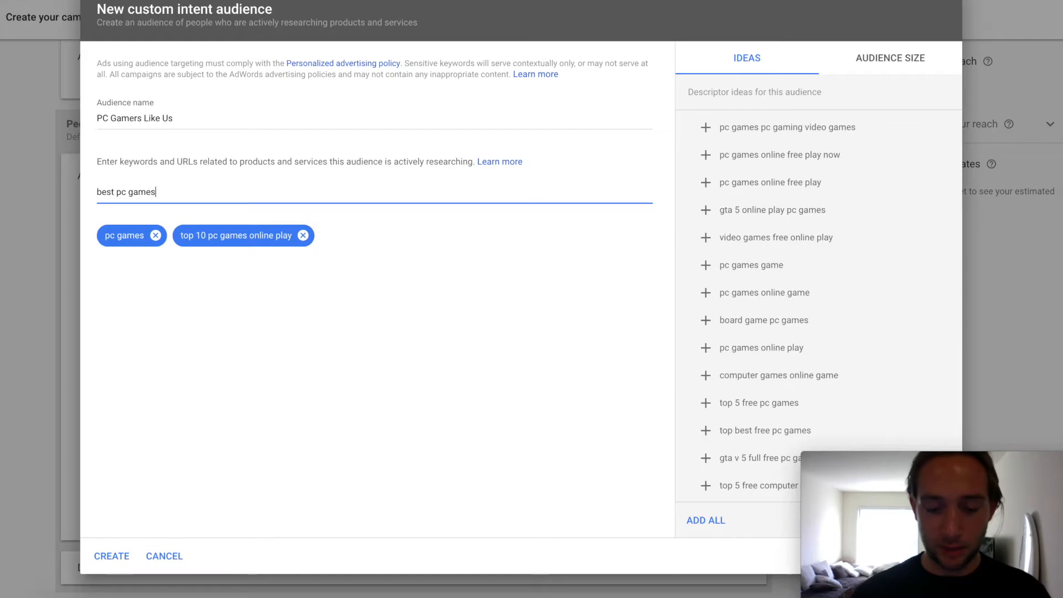
key("Return")
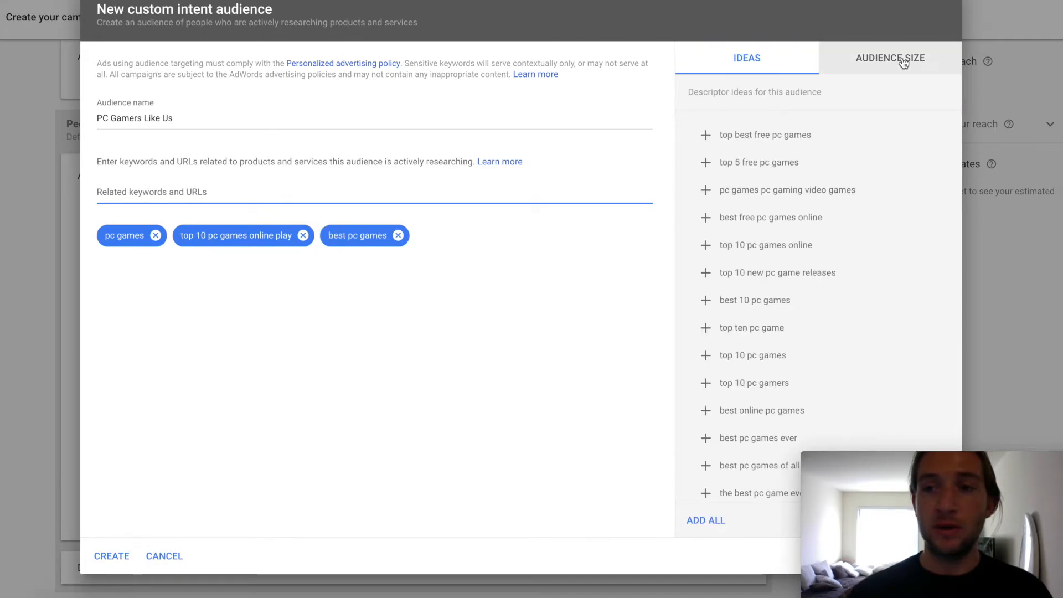
Step: Review the custom intent audience's estimated size and its age, gender and parental status demographics
left_click(883, 60)
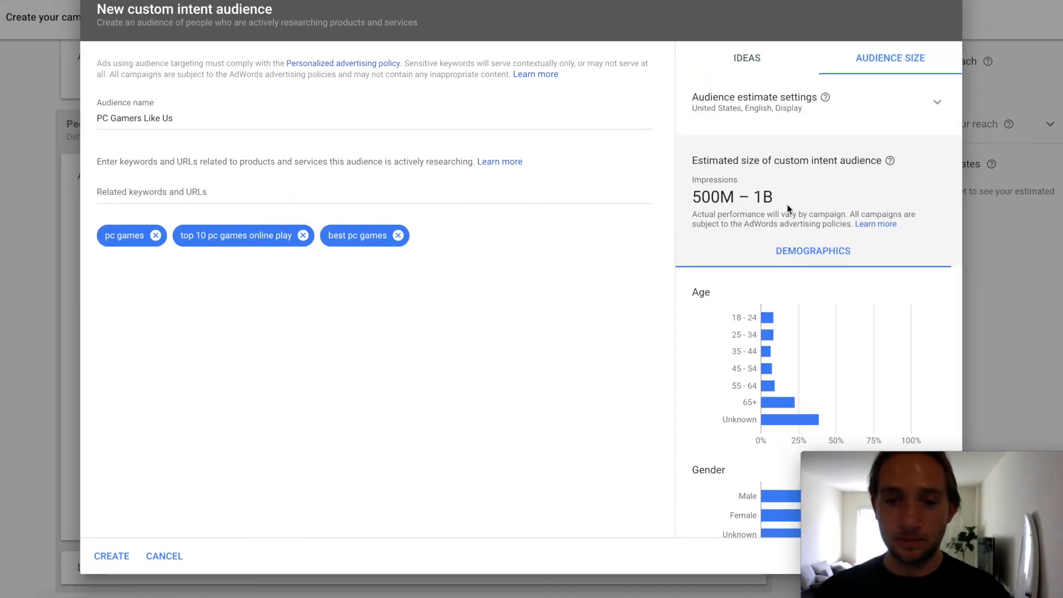
scroll(779, 221, "down", 2)
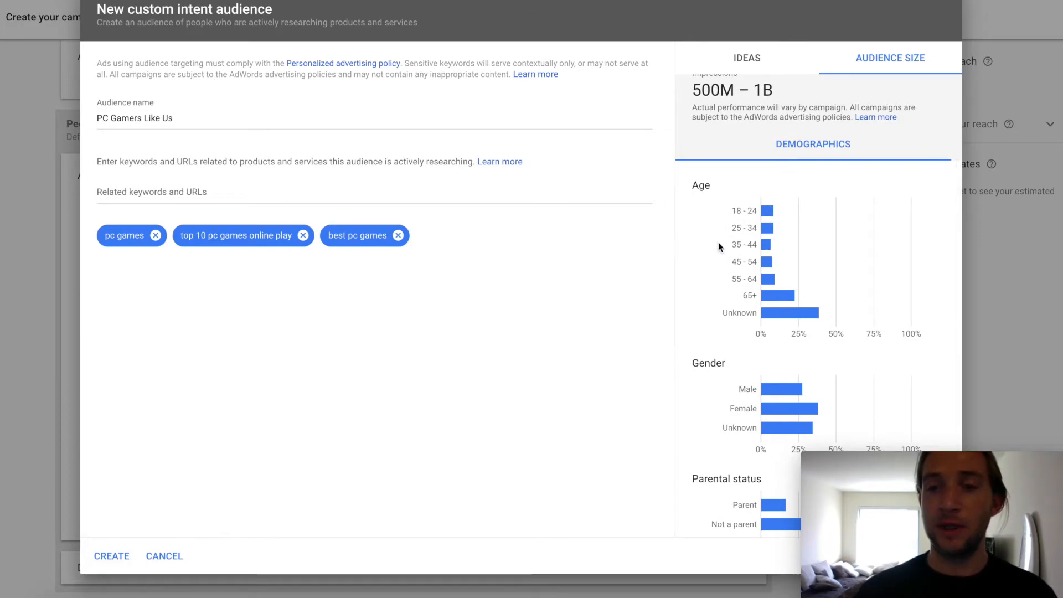
scroll(755, 271, "down", 1)
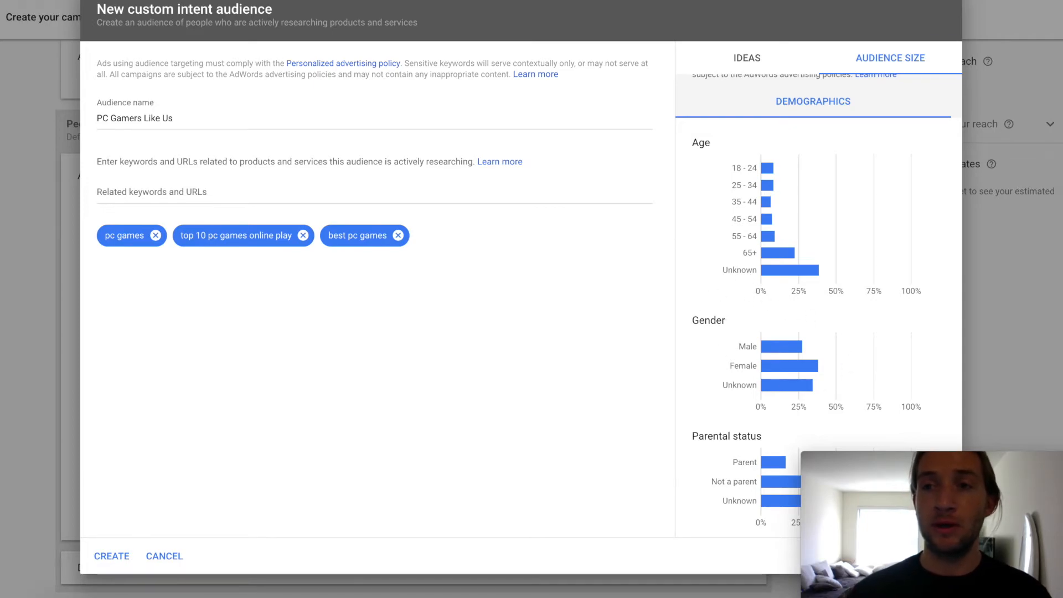
Step: Search the web for Big Fish in a new browser tab, open the bigfishgames.com site and look through its games
key("super+t")
type("big fish")
key("Return")
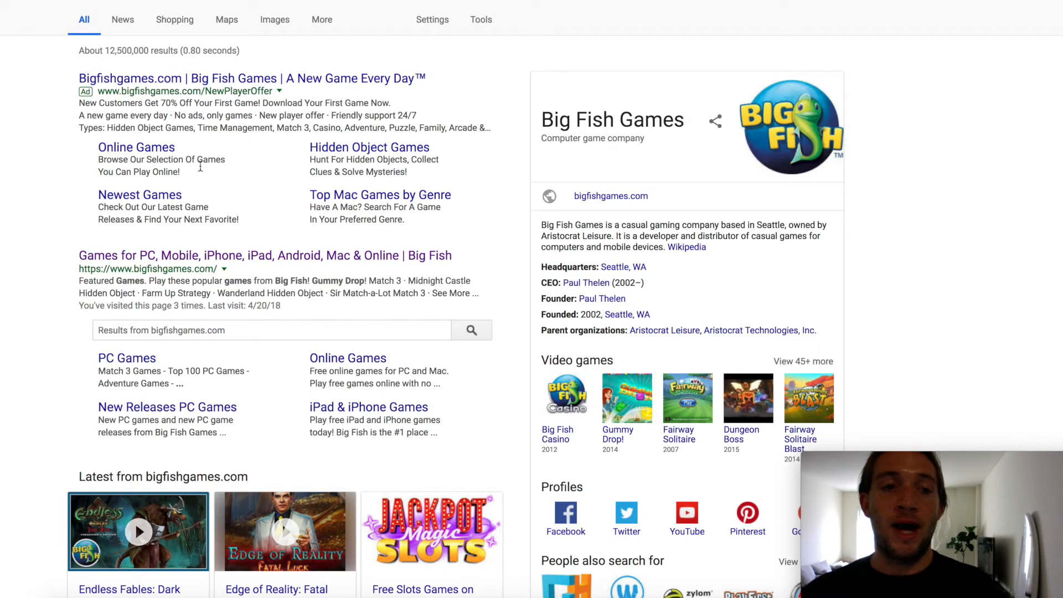
left_click(203, 256)
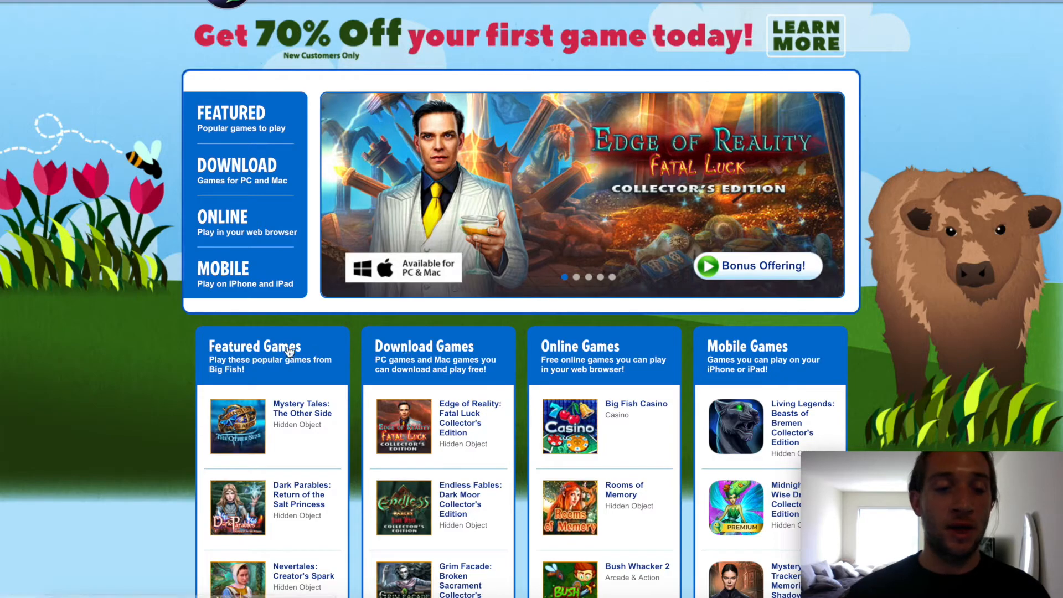
scroll(522, 407, "down", 1)
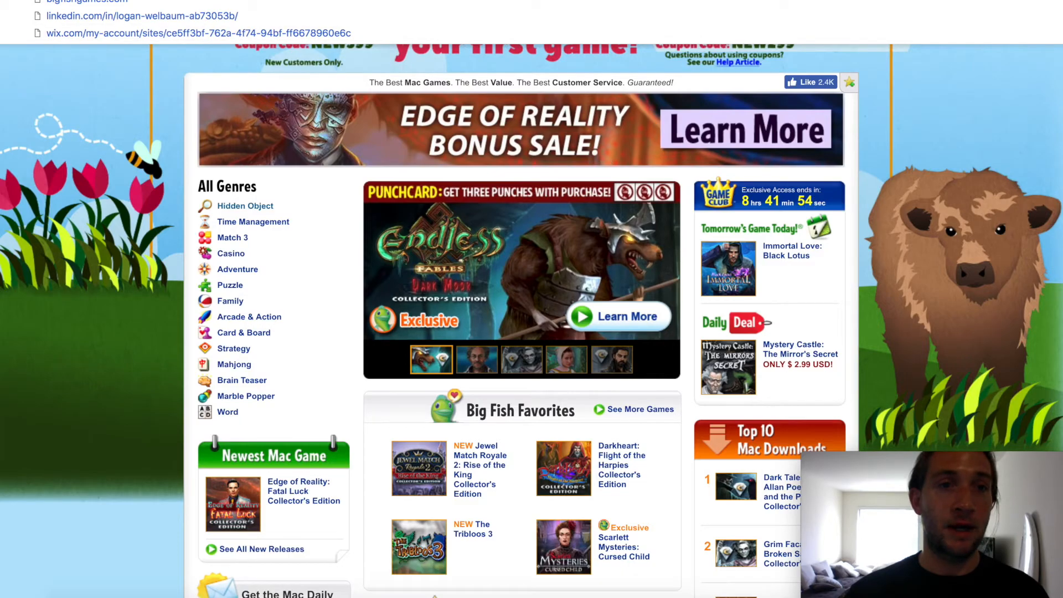
scroll(420, 182, "down", 6)
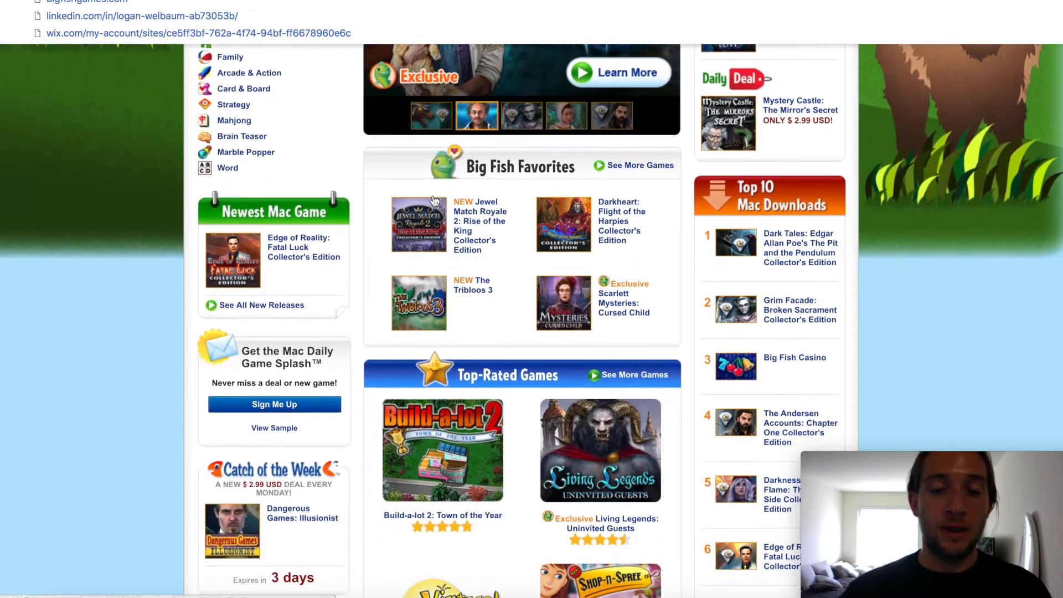
scroll(435, 202, "down", 2)
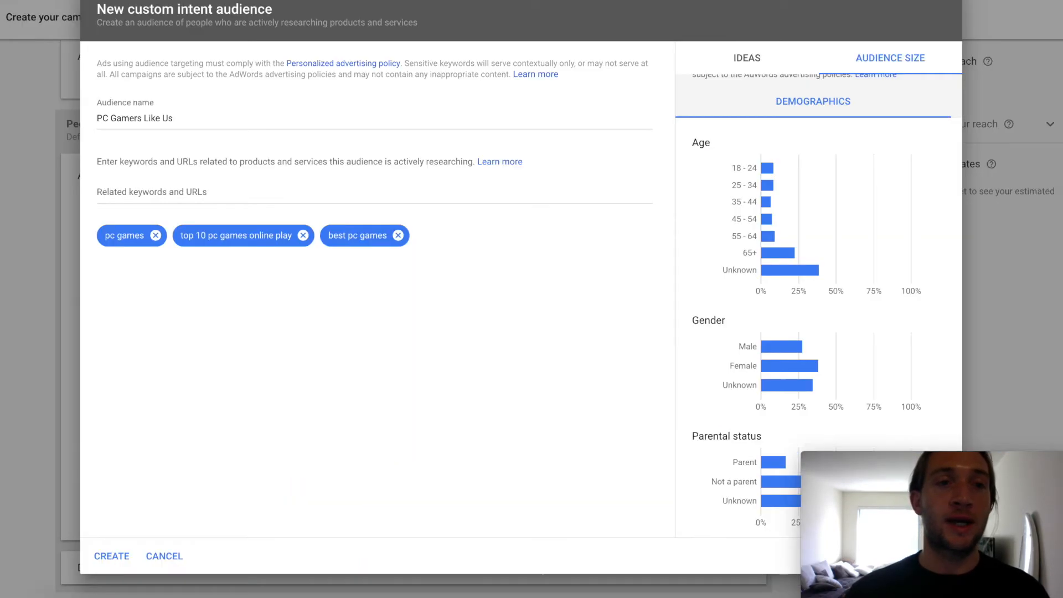
left_click(245, 199)
type("https://www.bigfishgames.com/mac-games/")
key("Return")
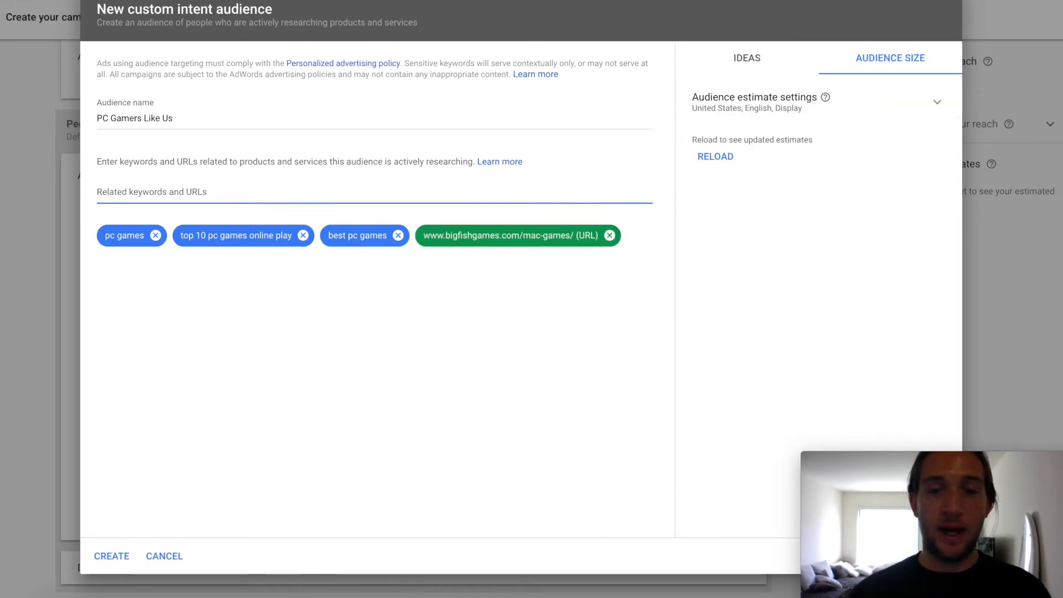
Step: Refresh the audience size estimate and look over the descriptor ideas, then create the "PC Gamers Like Us" custom intent audience
left_click(715, 159)
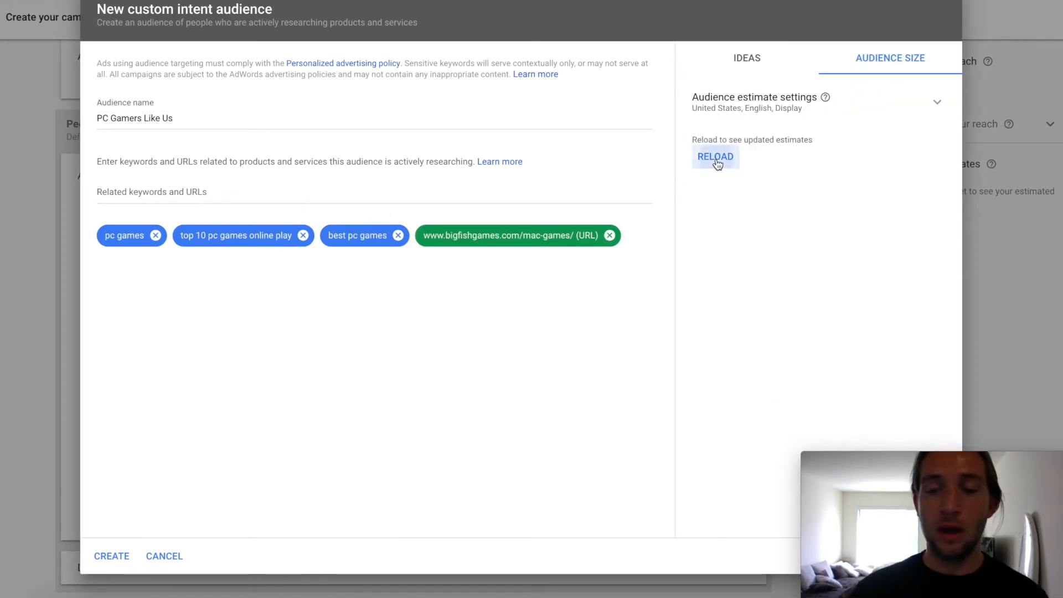
left_click(743, 65)
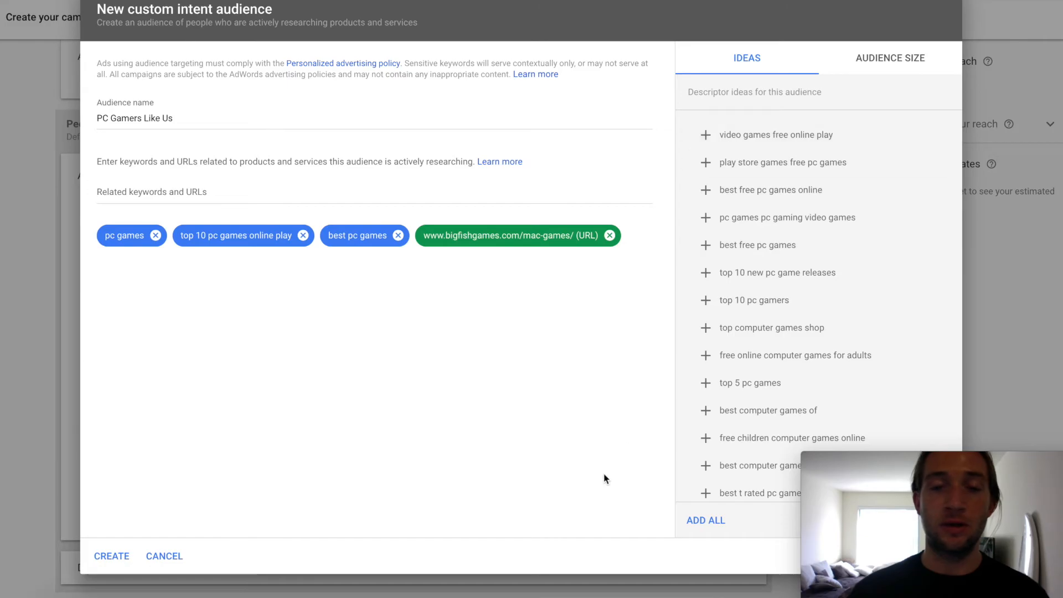
left_click(118, 559)
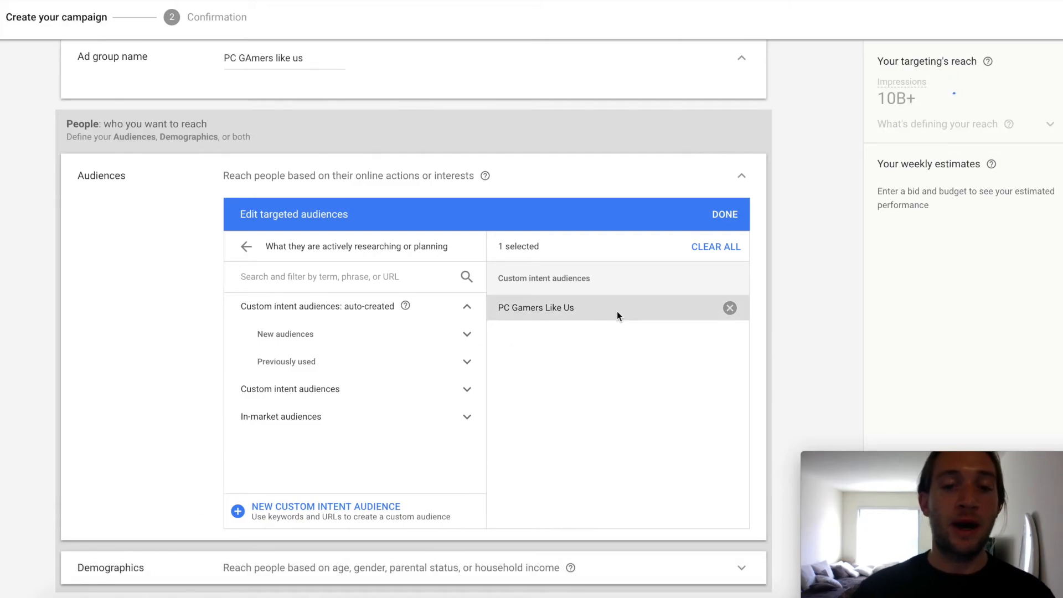
Step: Open the ad group's demographic targeting and exclude the Male gender
scroll(614, 315, "down", 1)
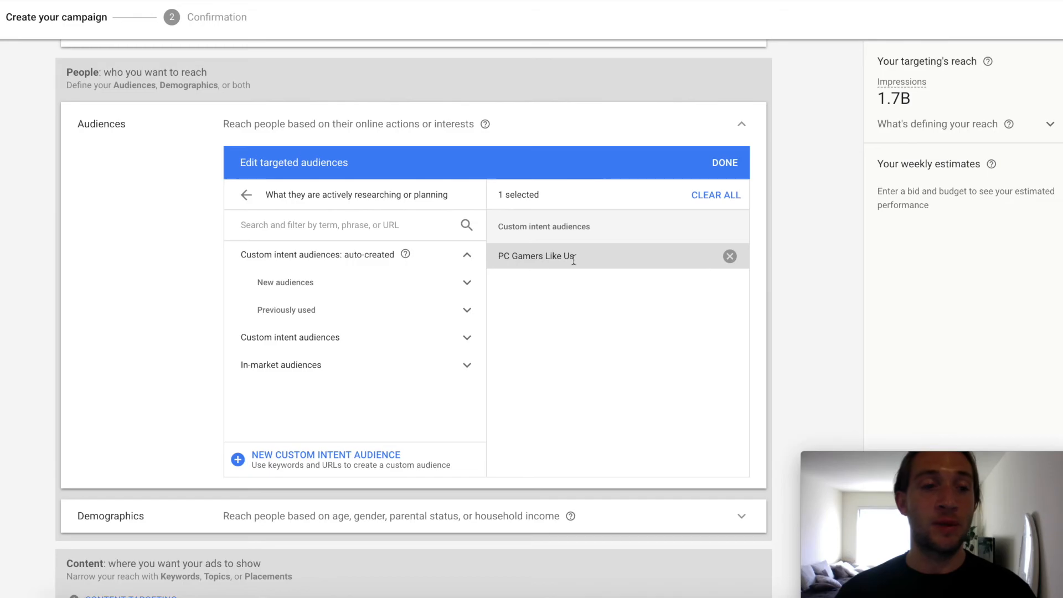
scroll(560, 314, "down", 1)
scroll(554, 320, "down", 3)
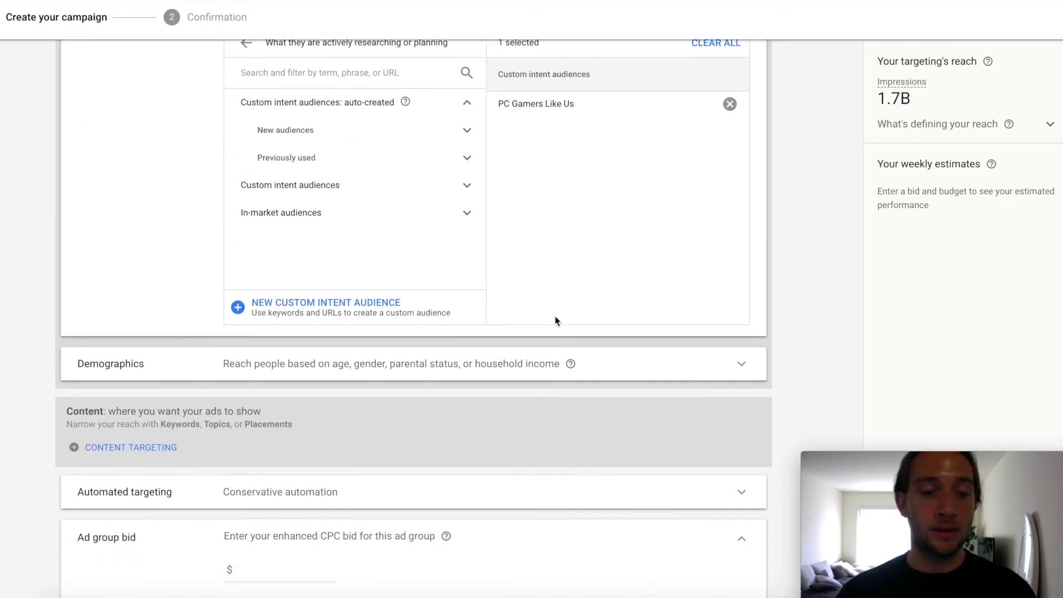
left_click(352, 290)
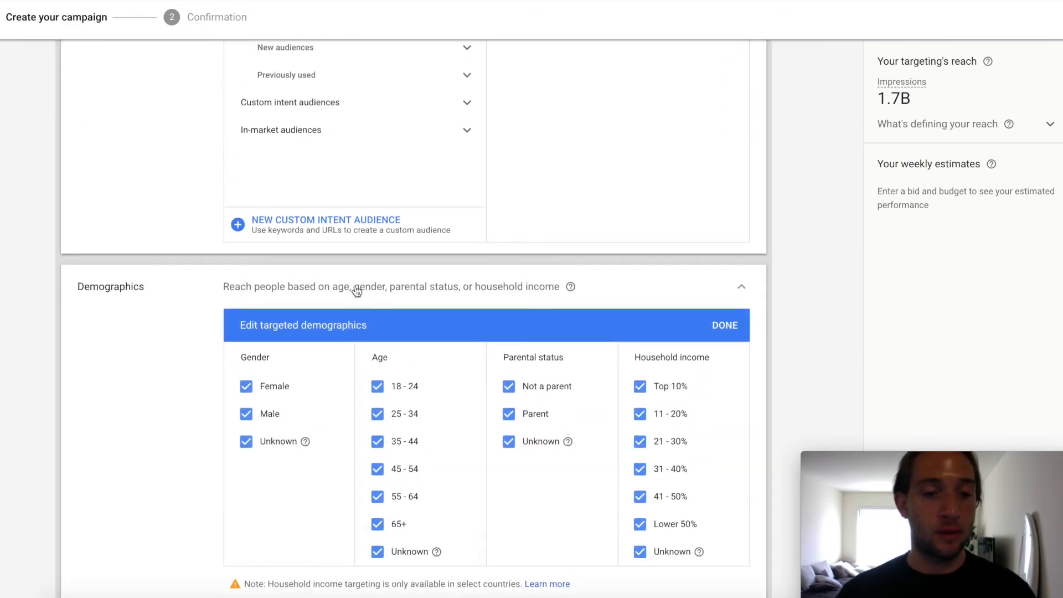
scroll(331, 299, "down", 2)
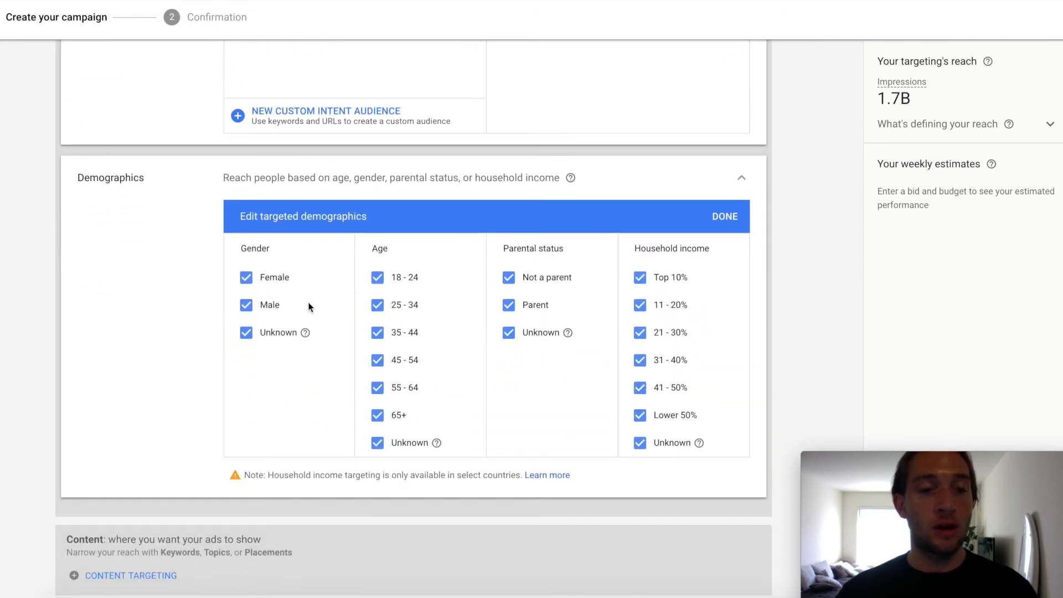
left_click(246, 305)
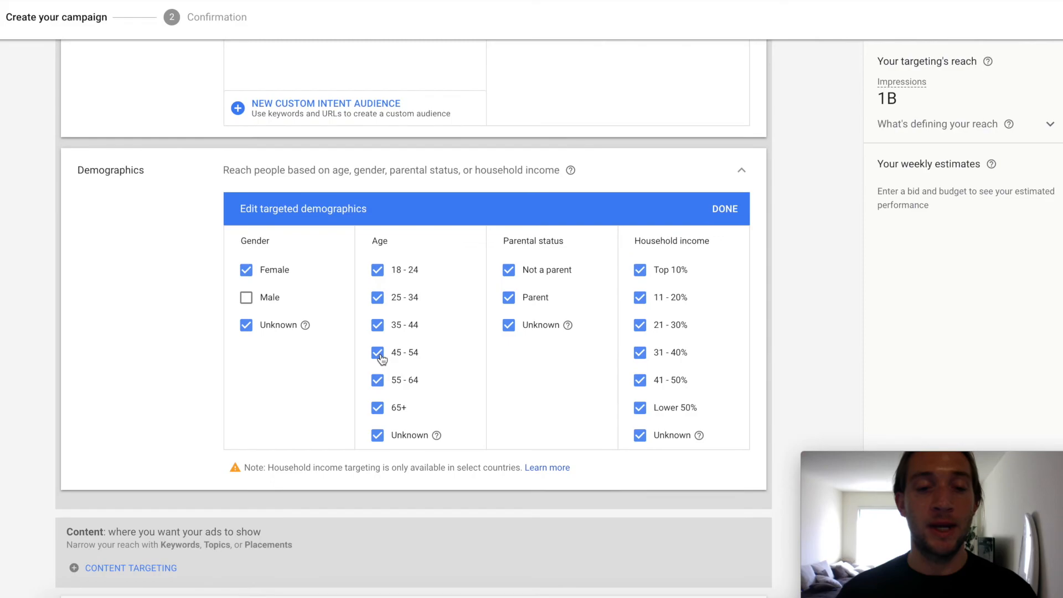
Step: Exclude the age groups 35 - 44, 45 - 54, 55 - 64 and 65+ from the targeted demographics
left_click(381, 358)
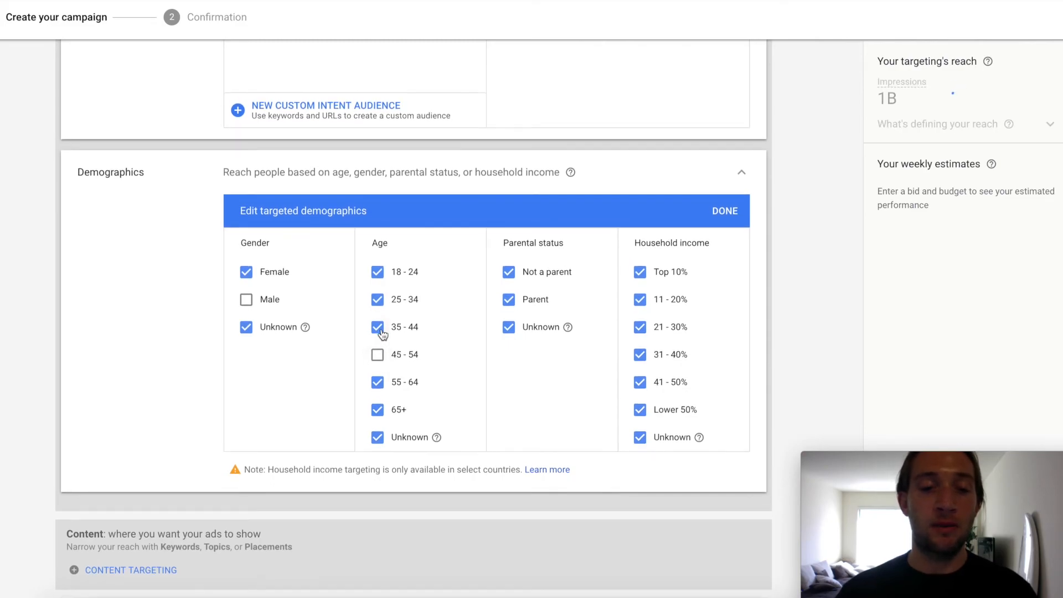
left_click(378, 330)
left_click(377, 383)
left_click(375, 416)
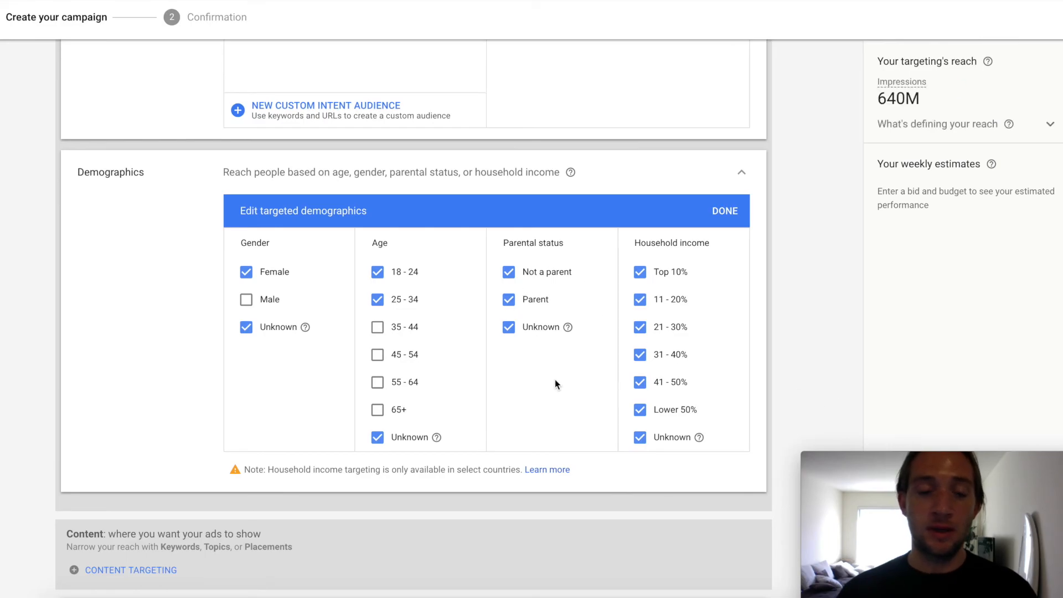
Step: Set the ad group's enhanced CPC bid to $0.02
scroll(556, 383, "down", 6)
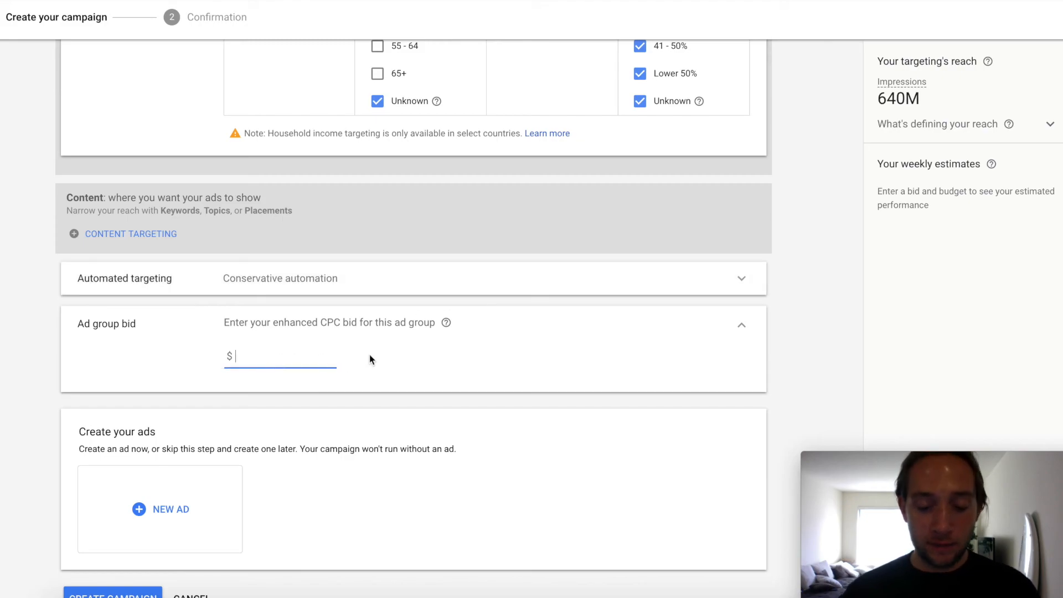
type(".")
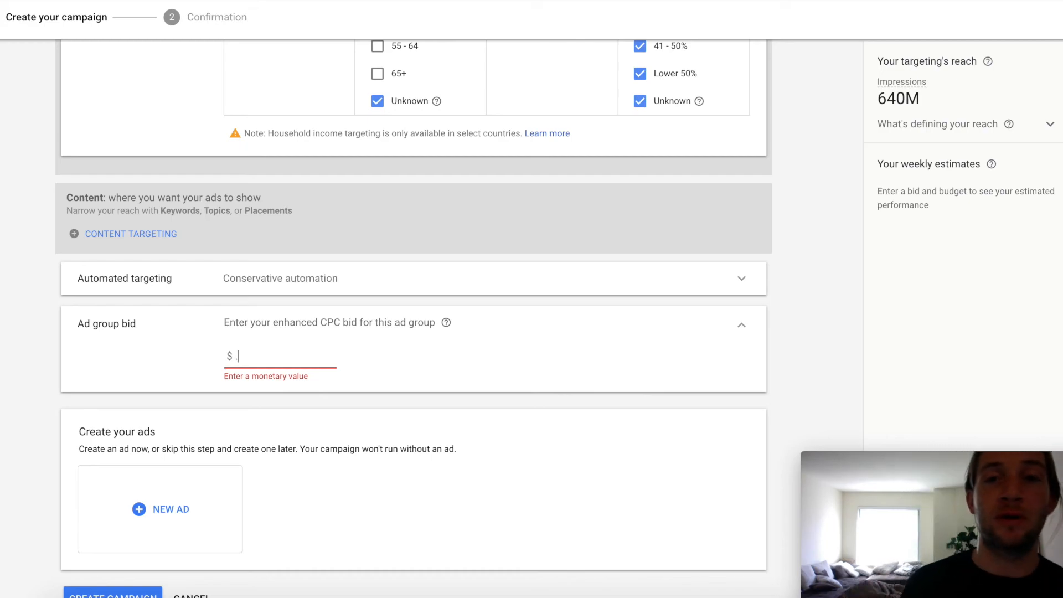
type("02")
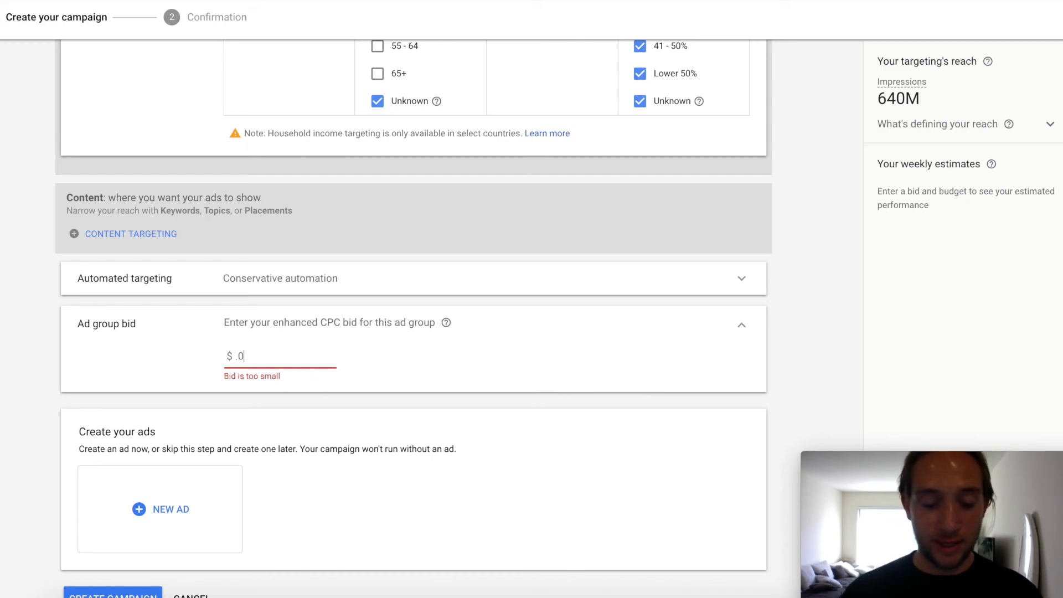
left_click(394, 401)
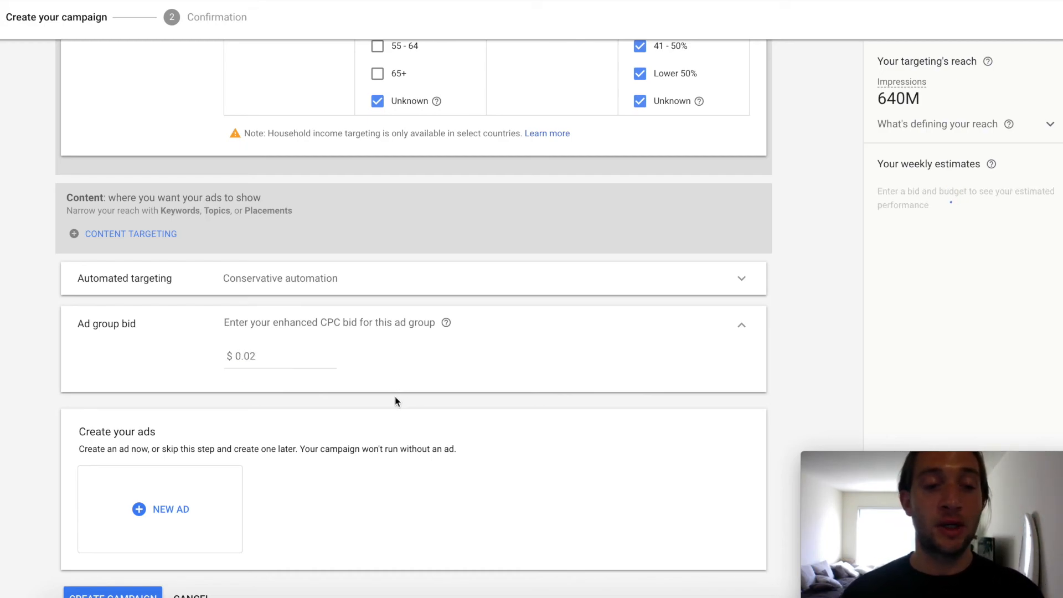
scroll(388, 398, "down", 2)
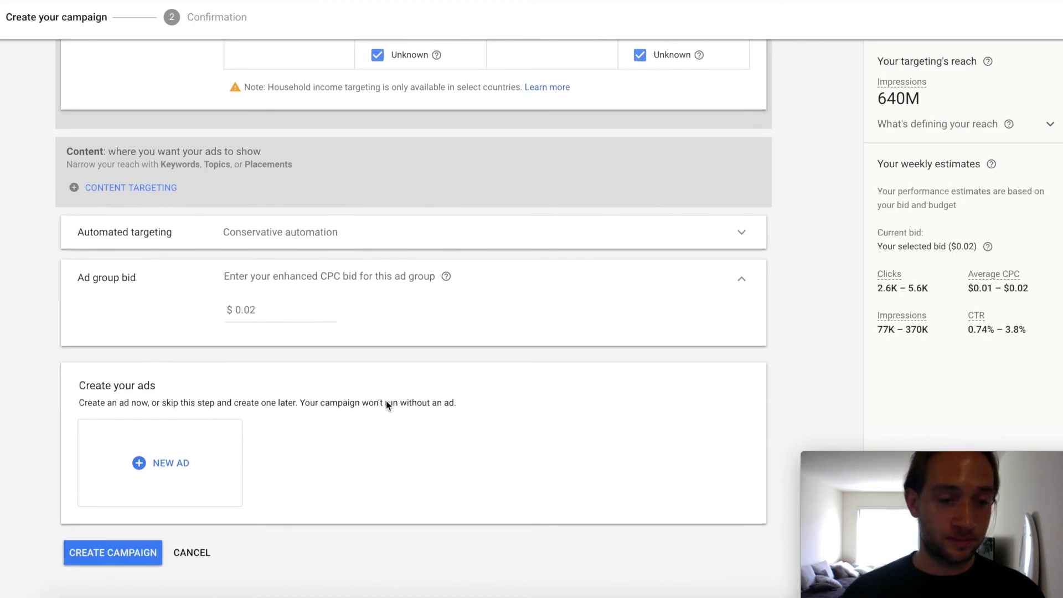